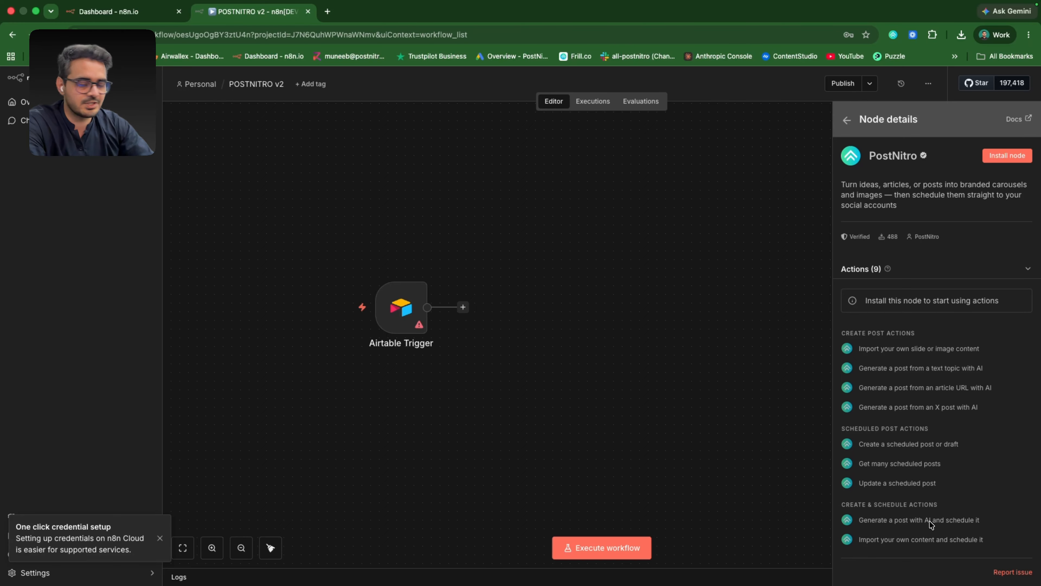
# Install the PostNitro node and add its action for generating a post from a text topic with AI
pyautogui.click(1009, 158)
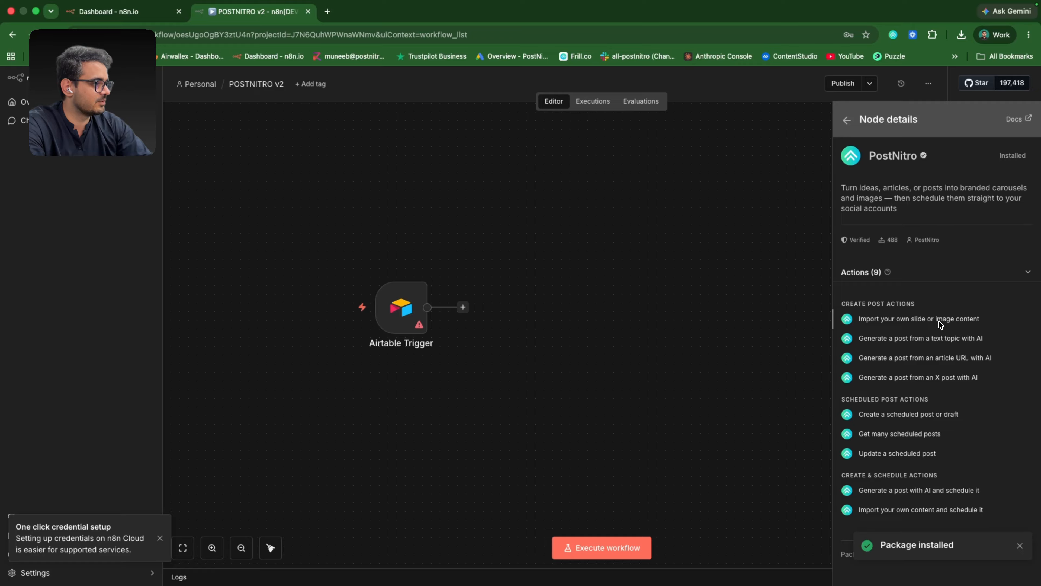
pyautogui.click(935, 339)
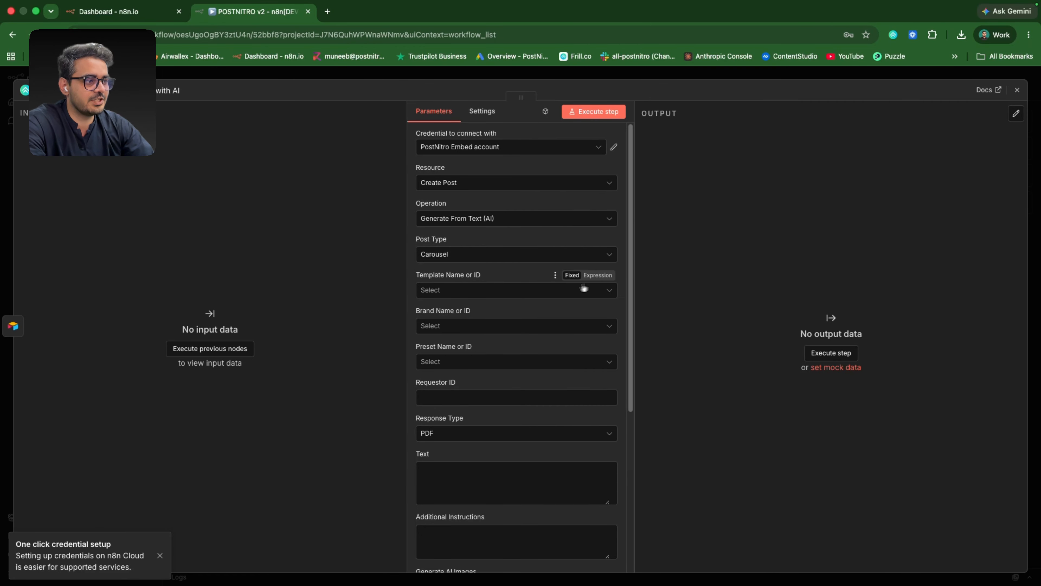
# Set the post's template to the first My Custom Template (4:5)
pyautogui.click(489, 295)
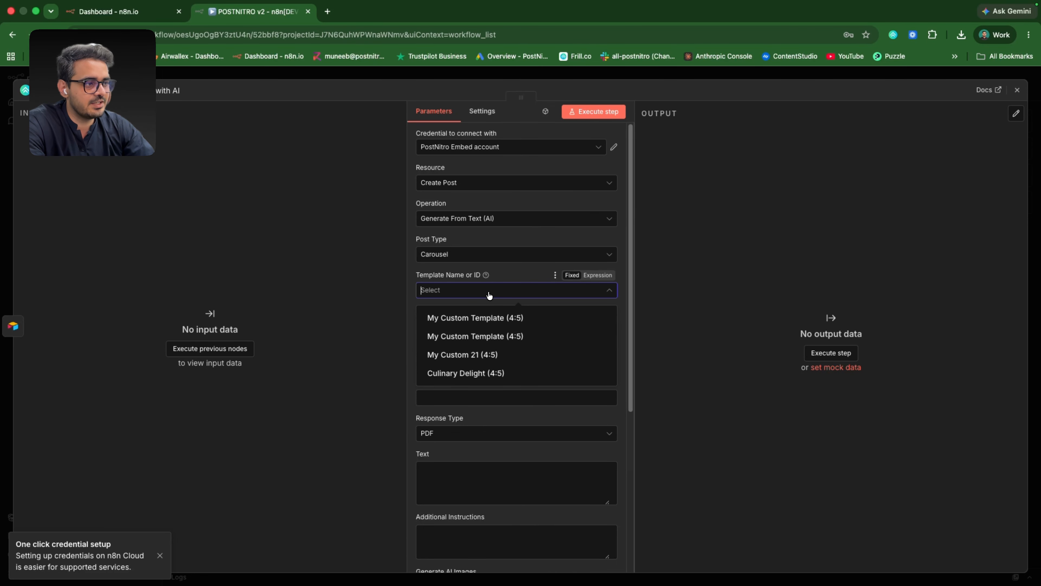
pyautogui.click(682, 361)
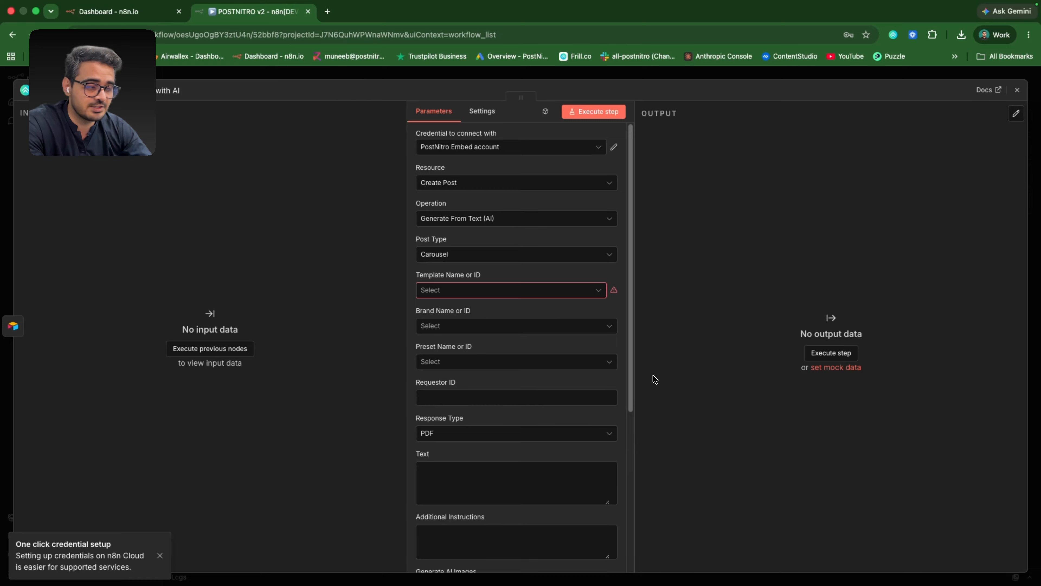
pyautogui.click(489, 291)
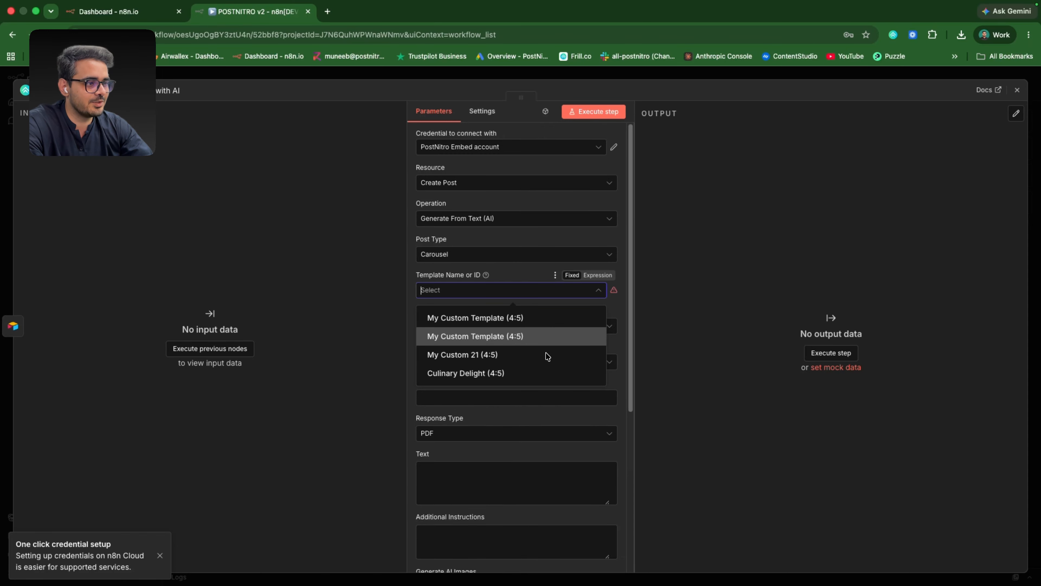
pyautogui.click(560, 324)
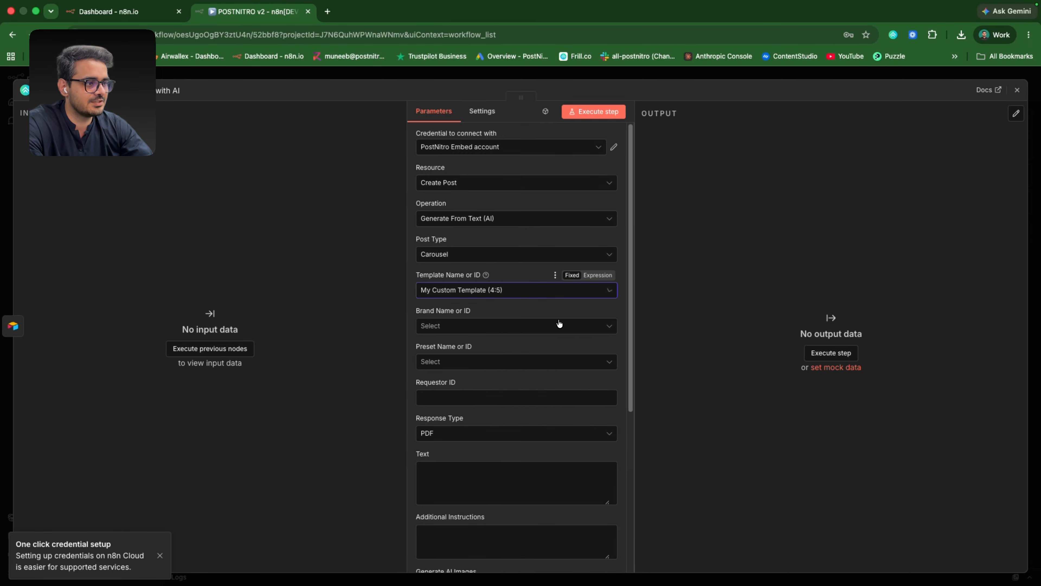
# Choose the PostNitro.ai founder's brand and the preset "linkedin · creative · professionals — 5 slides"
pyautogui.click(513, 332)
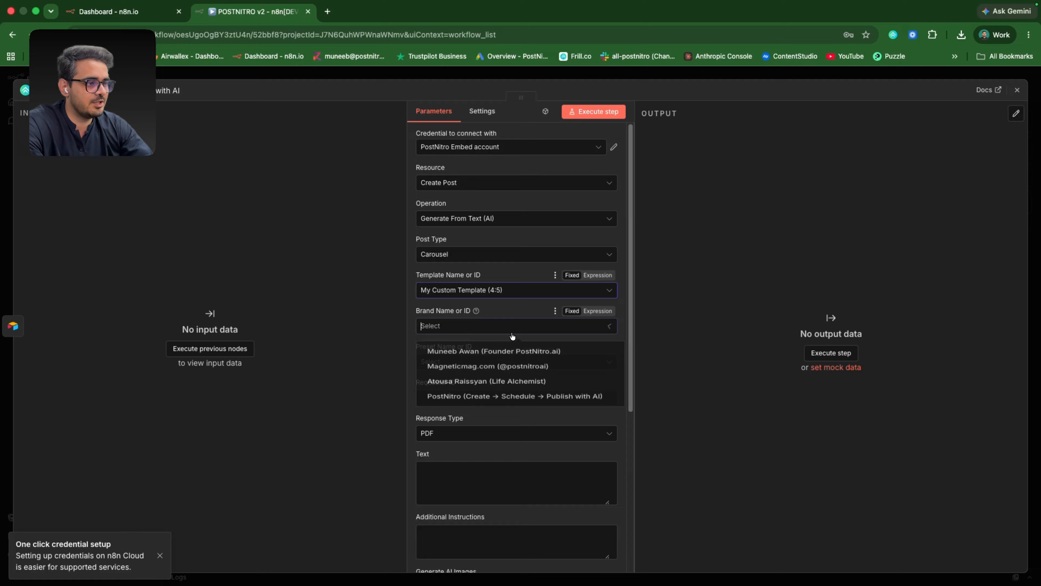
pyautogui.click(533, 352)
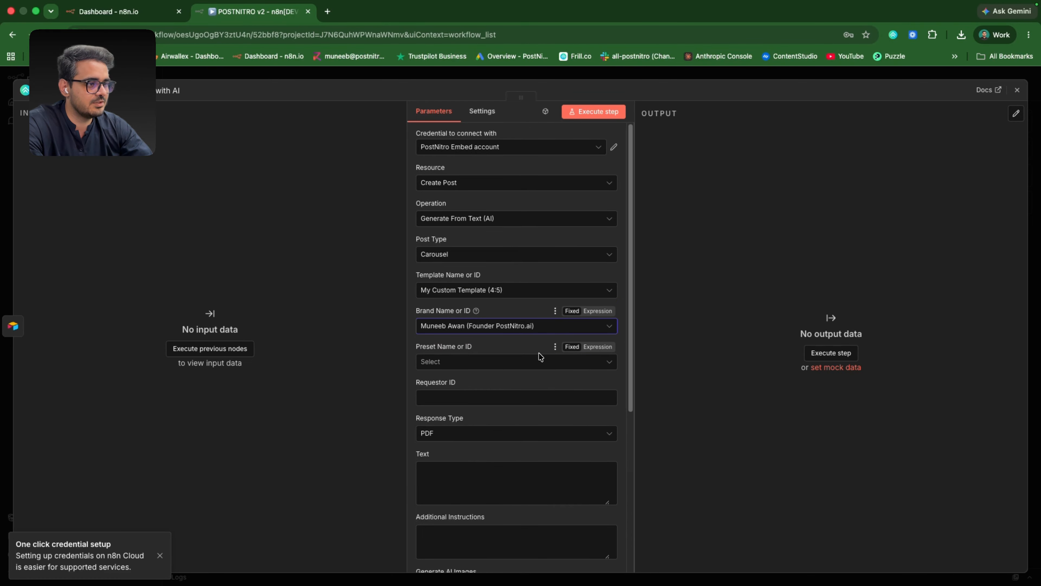
pyautogui.click(525, 363)
pyautogui.click(526, 388)
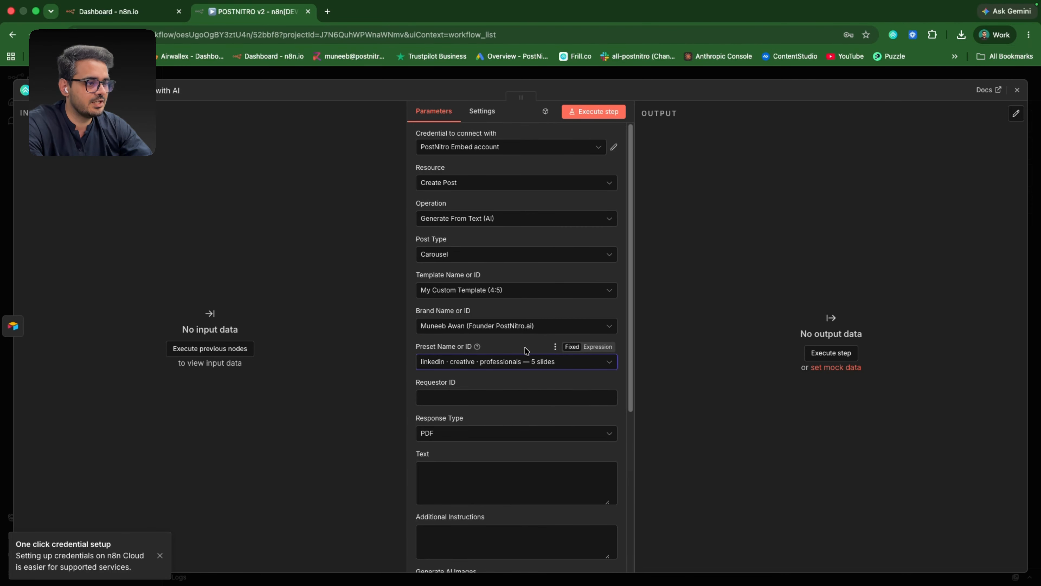
# Set the requestor ID to n8n and the response type to Design
pyautogui.click(467, 397)
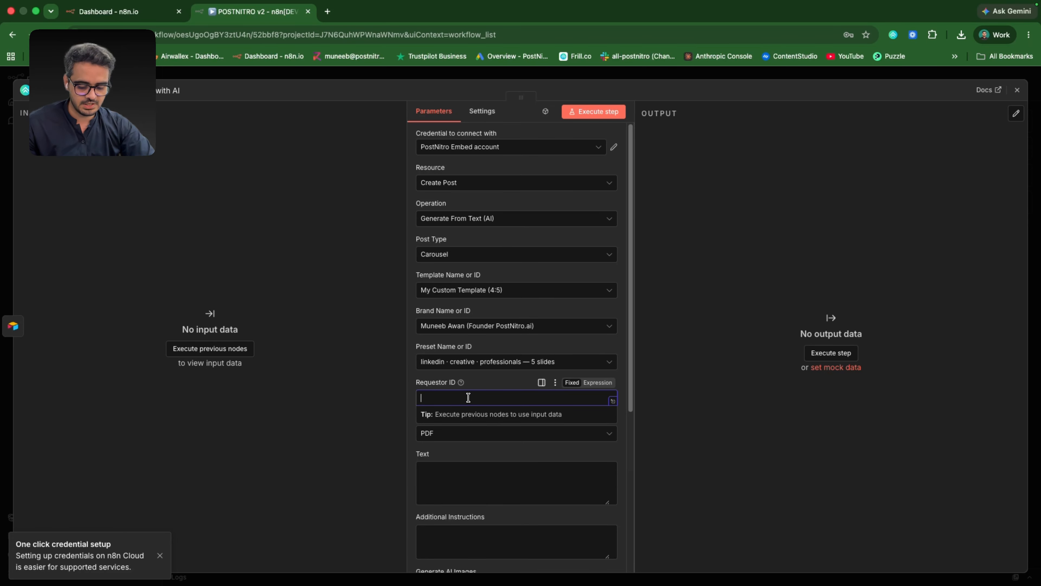
pyautogui.click(671, 346)
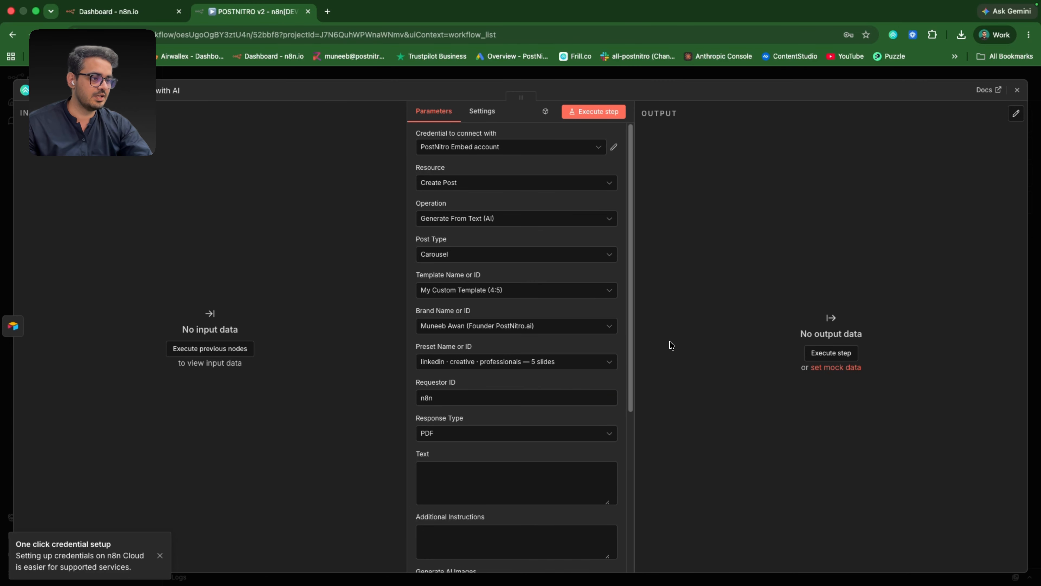
pyautogui.click(472, 434)
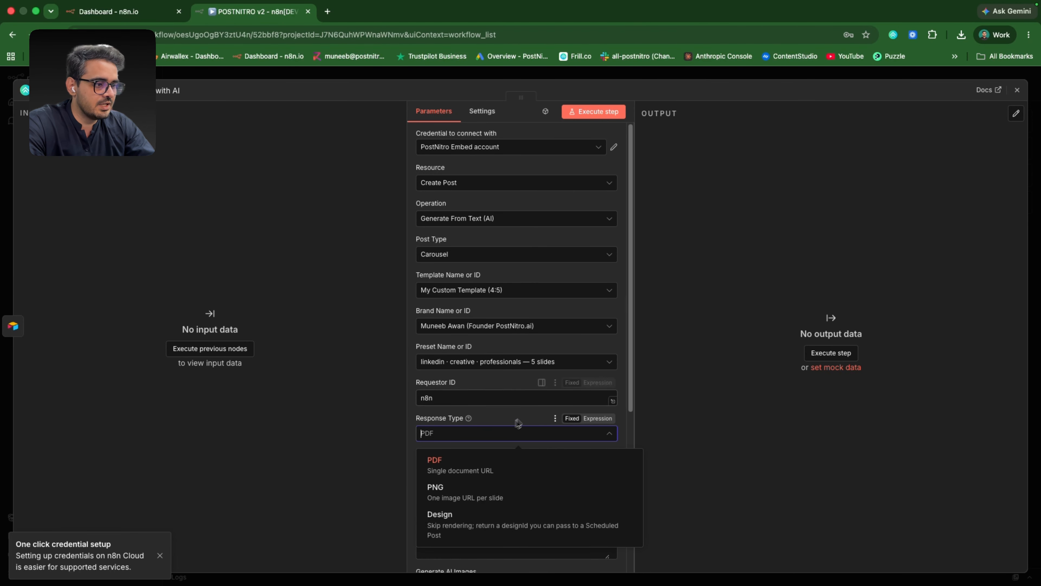
pyautogui.scroll(-2, 516, 423)
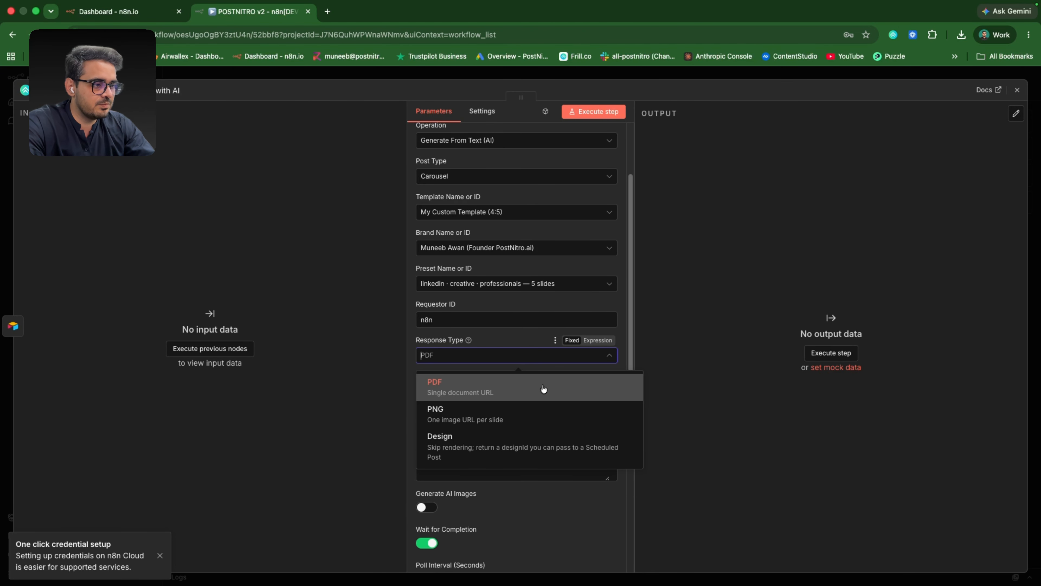
pyautogui.click(514, 451)
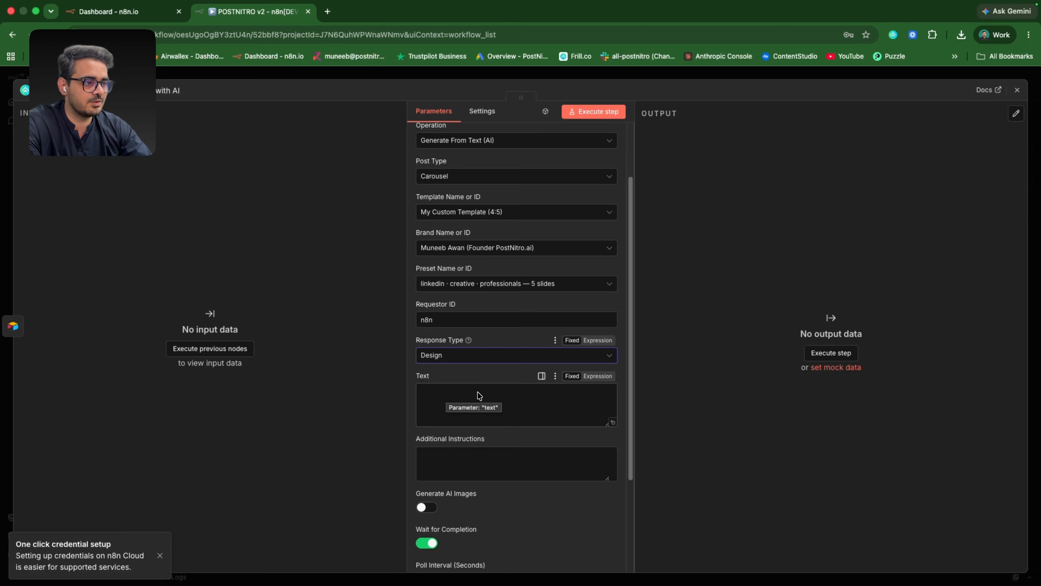
# Enter "How to create a scheduled post using PostNitro?" as the post's text topic
pyautogui.scroll(-2, 504, 385)
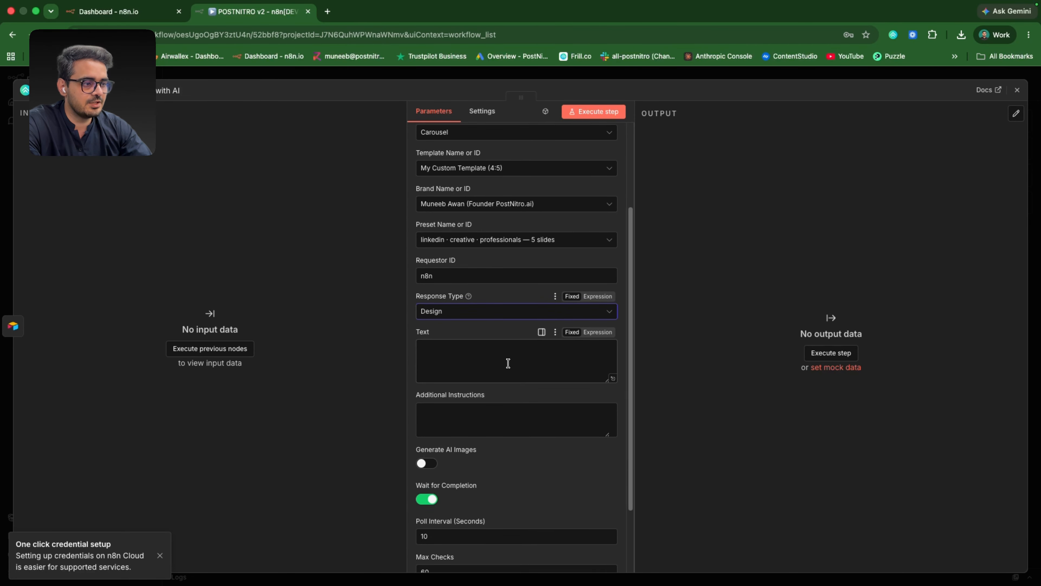
pyautogui.scroll(-1, 498, 353)
pyautogui.click(477, 331)
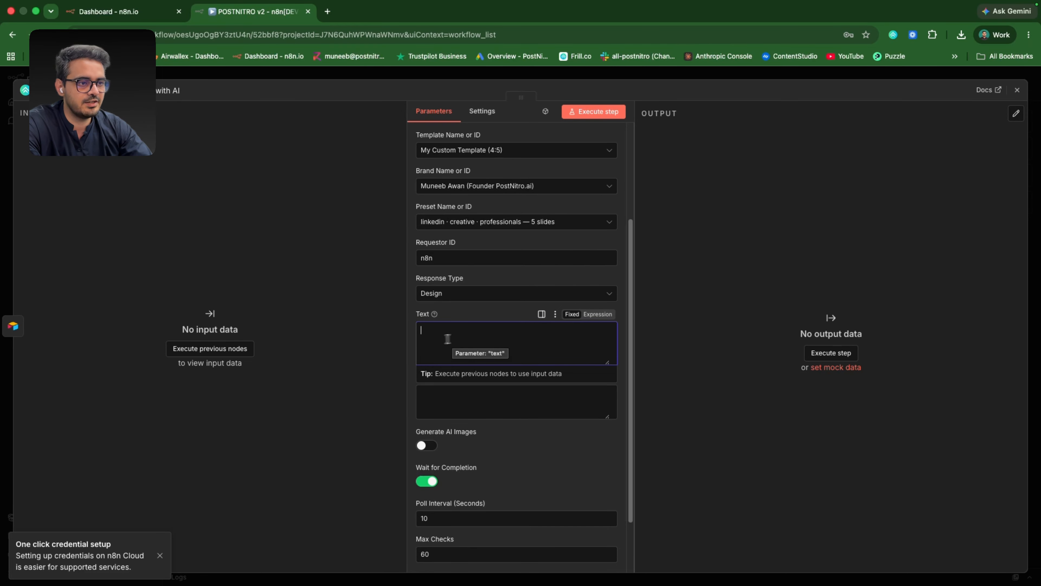
pyautogui.click(1017, 98)
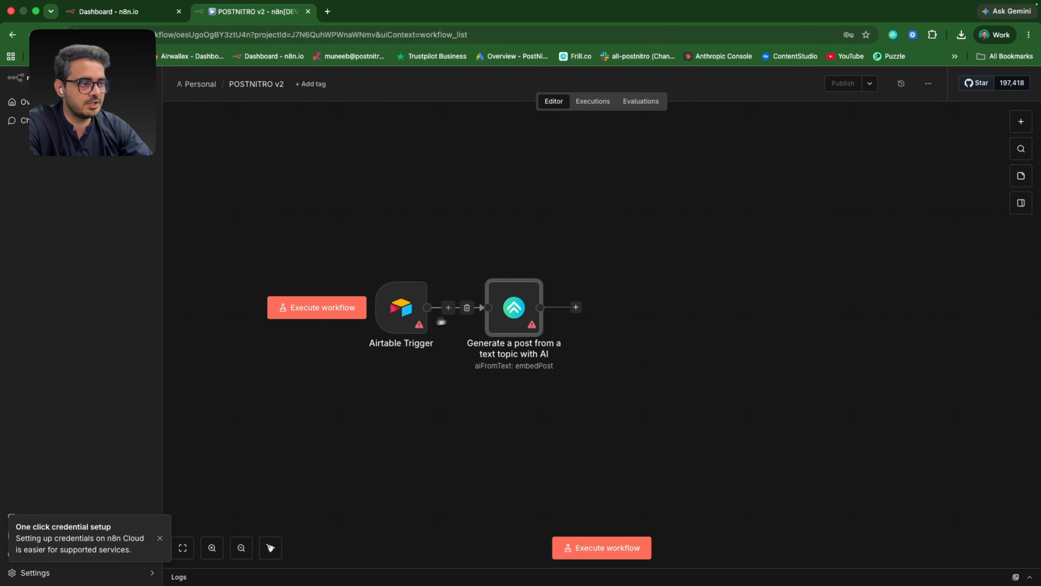
pyautogui.doubleClick(517, 307)
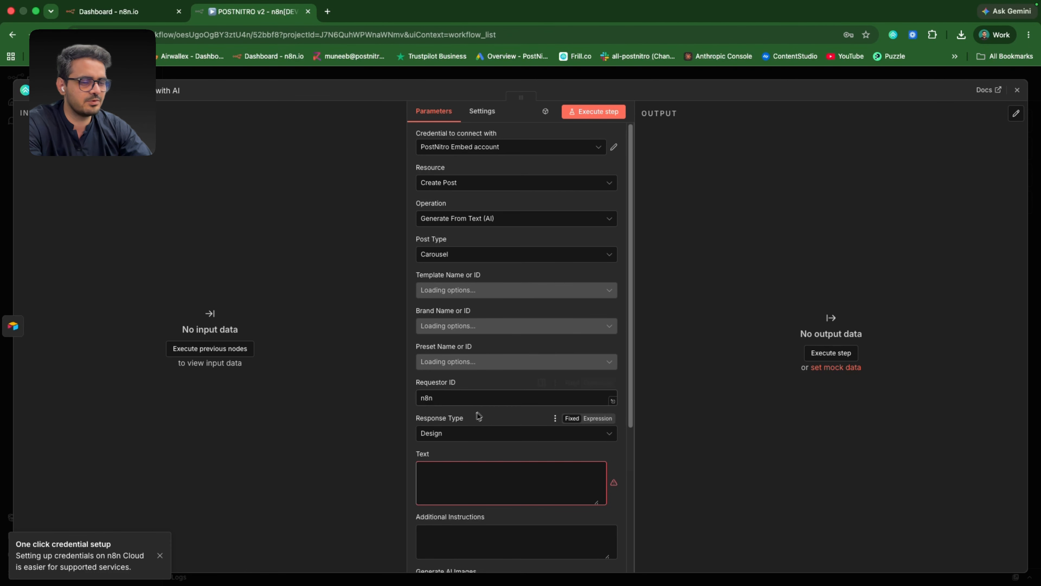
pyautogui.click(480, 468)
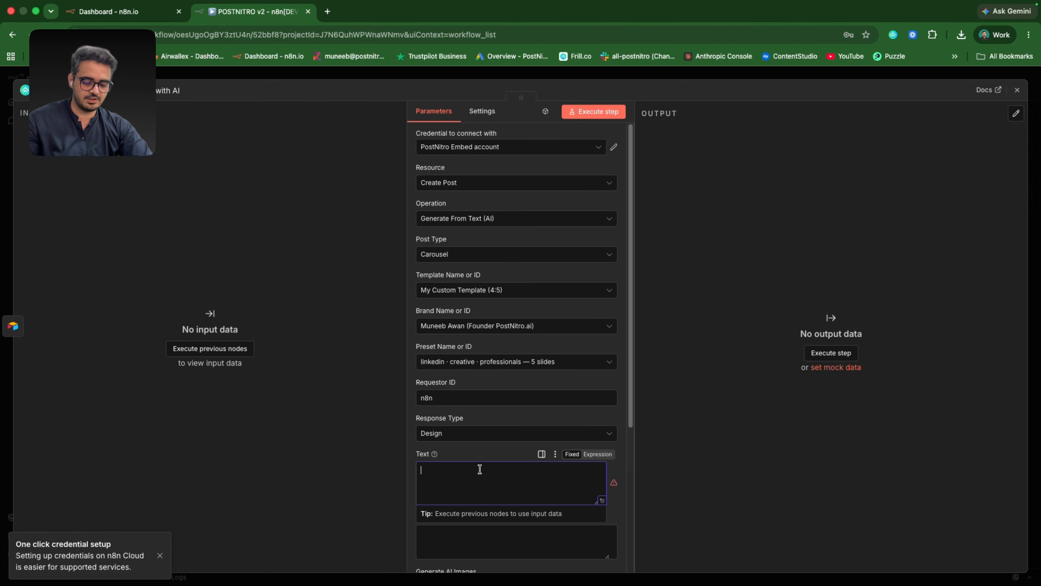
pyautogui.write('How to create a scheduled post using PostNitro?')
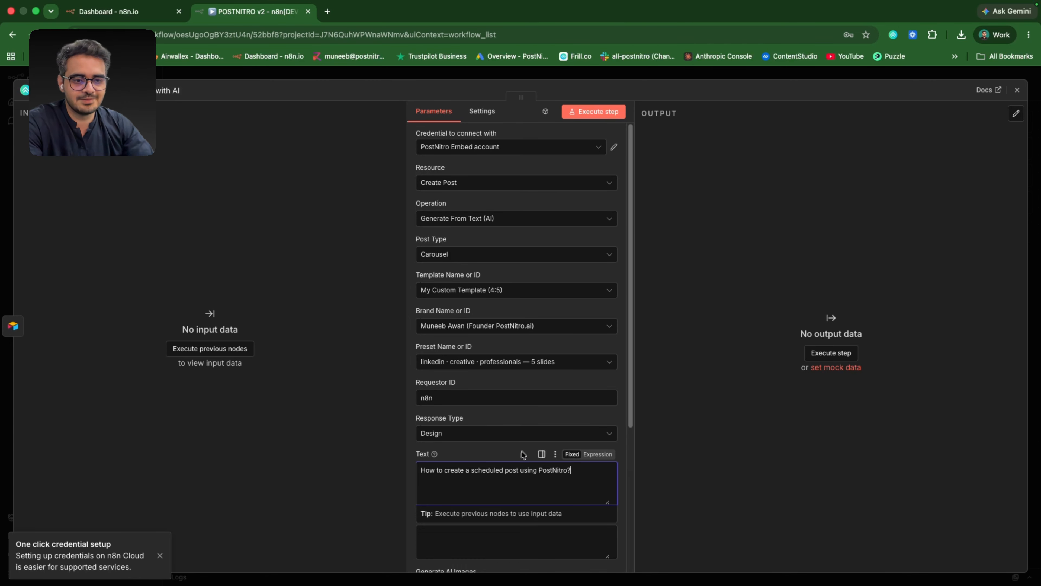
pyautogui.click(513, 384)
# Try out AI image generation for the post and examine its image strategy options
pyautogui.scroll(-5, 509, 385)
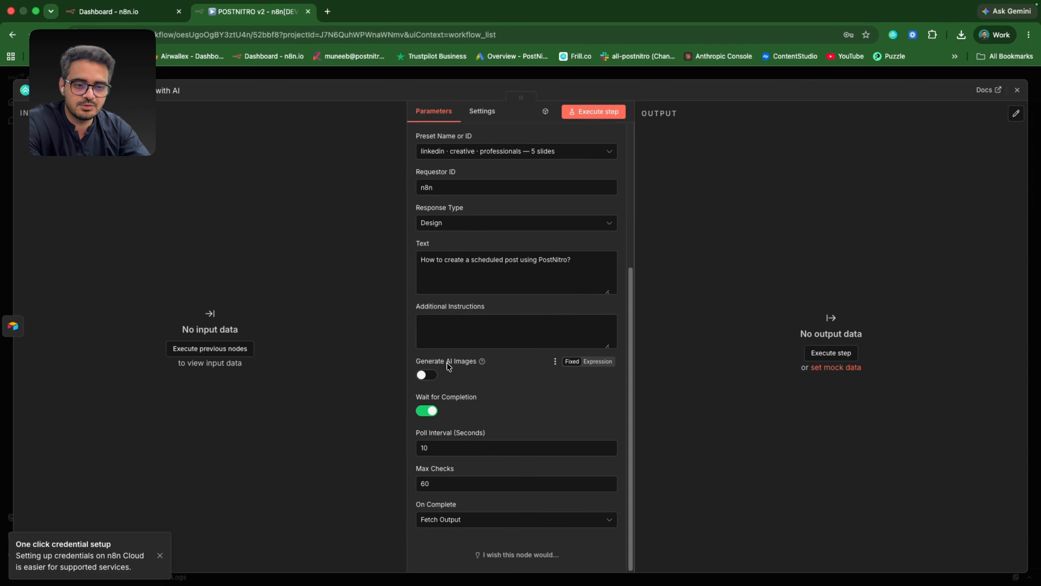
pyautogui.click(426, 378)
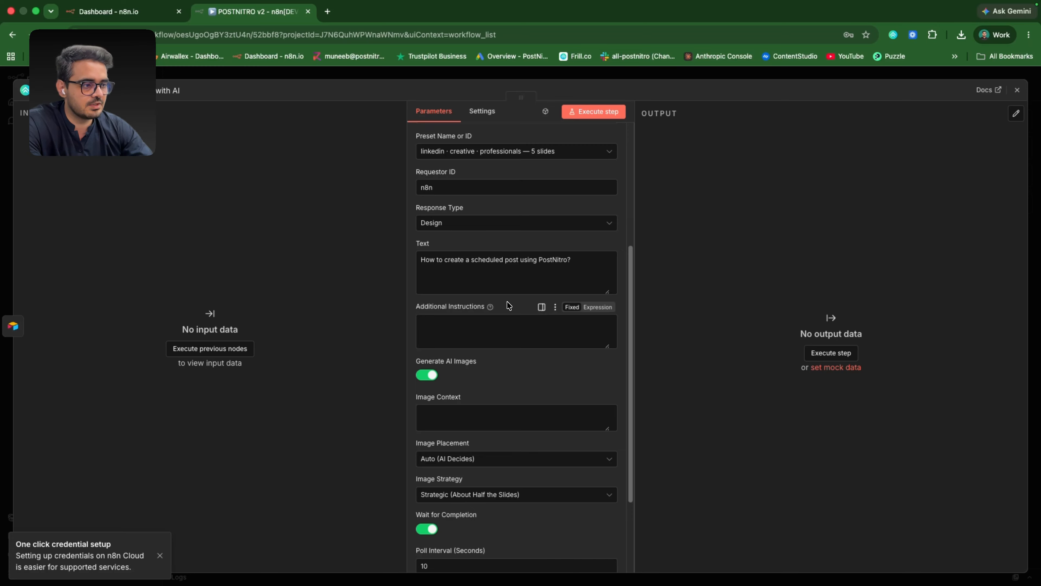
pyautogui.scroll(-1, 514, 447)
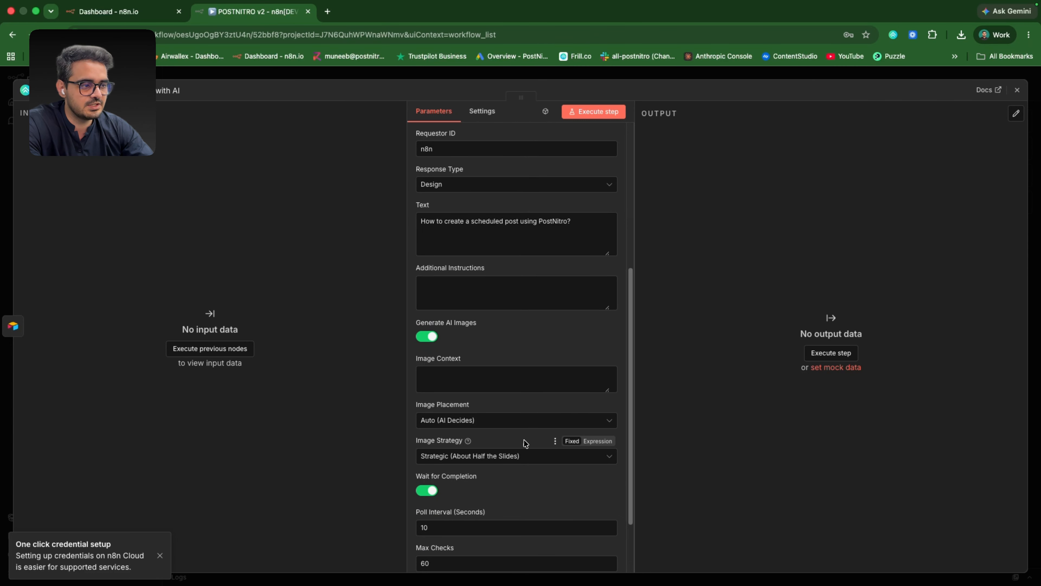
pyautogui.click(505, 460)
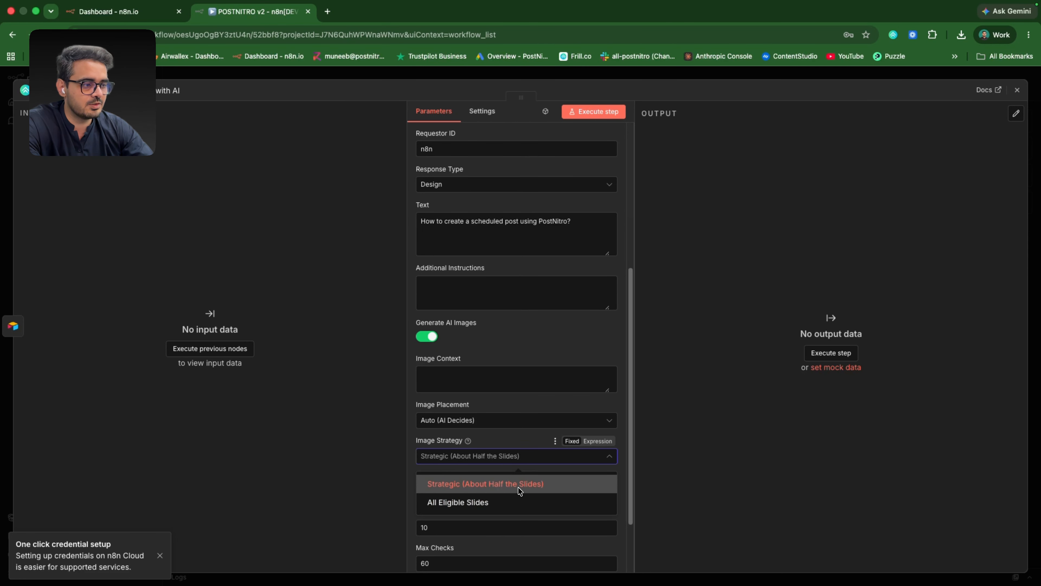
pyautogui.click(525, 443)
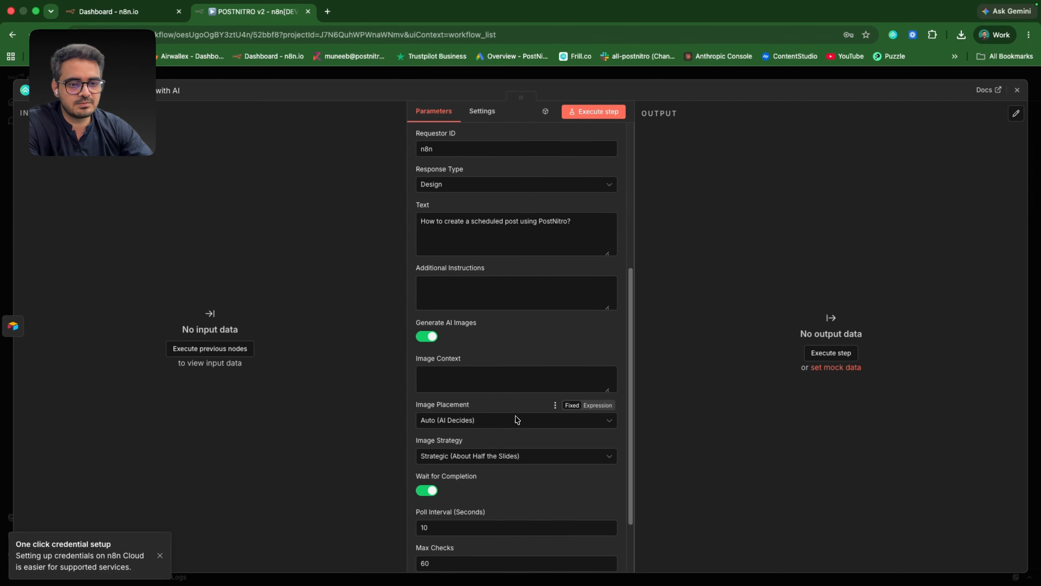
pyautogui.scroll(-2, 521, 392)
pyautogui.scroll(3, 513, 400)
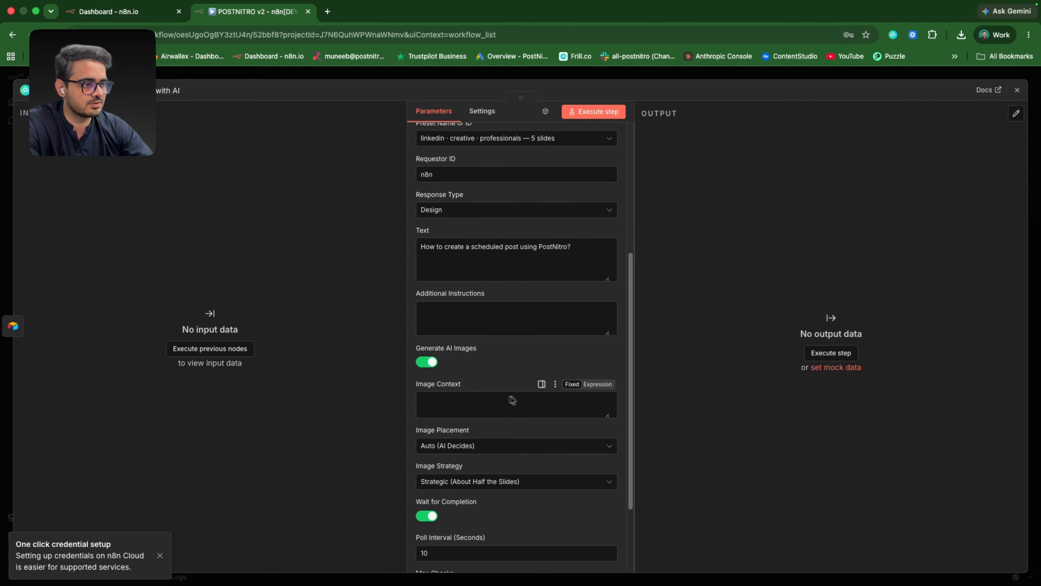
pyautogui.click(426, 361)
# Disconnect the Airtable Trigger from the post generation node and execute that node on its own
pyautogui.scroll(5, 496, 371)
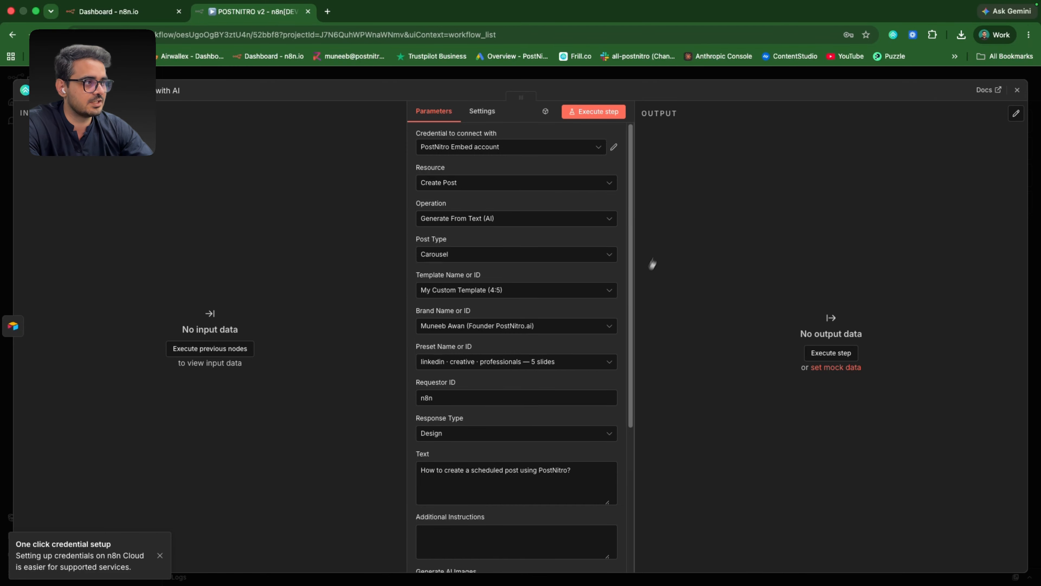
pyautogui.click(602, 113)
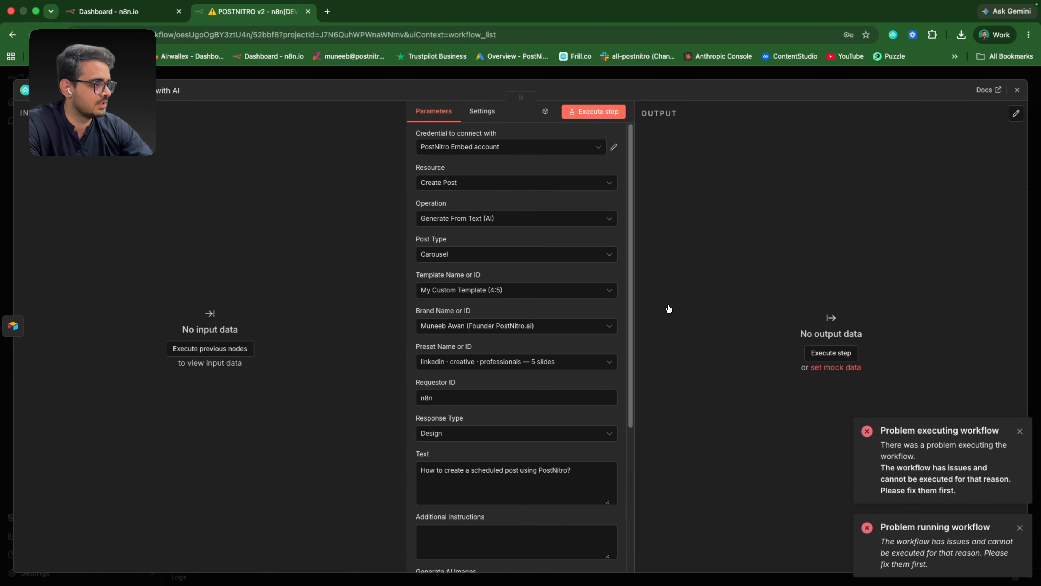
pyautogui.click(1016, 89)
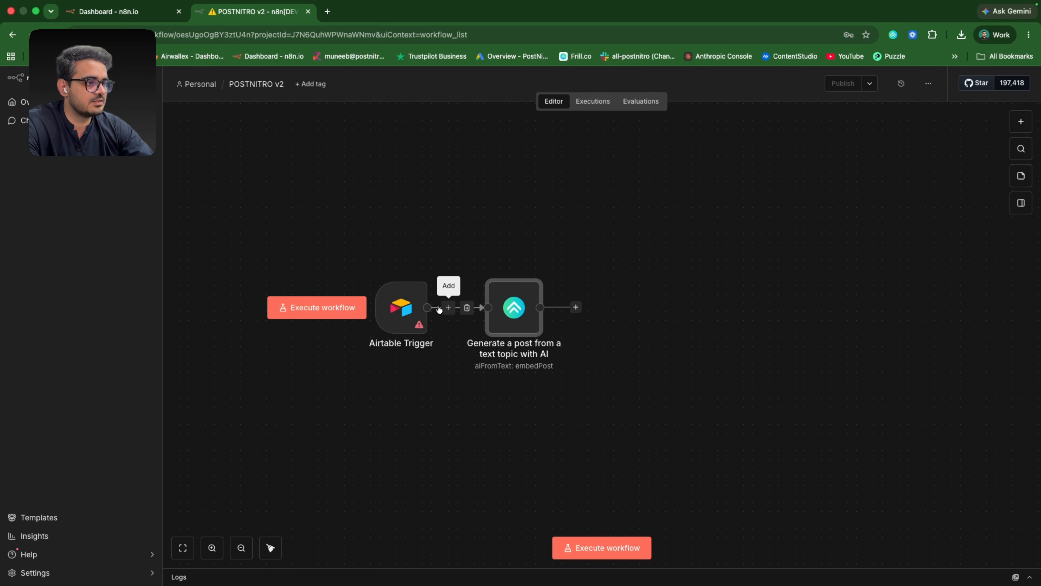
pyautogui.click(489, 271)
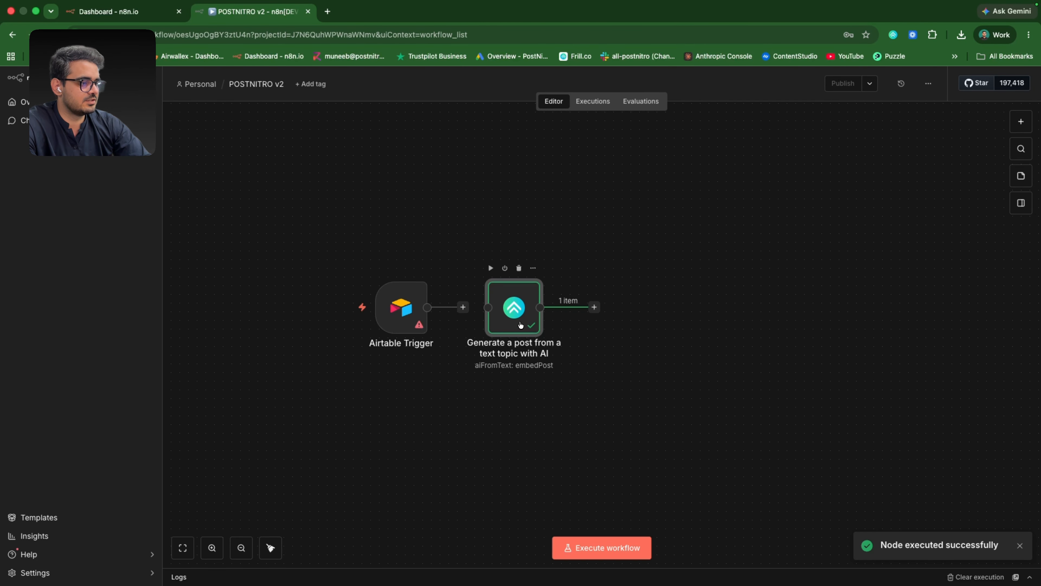
# Examine the post generation node's output data, including the editor URL of the generated design
pyautogui.doubleClick(520, 325)
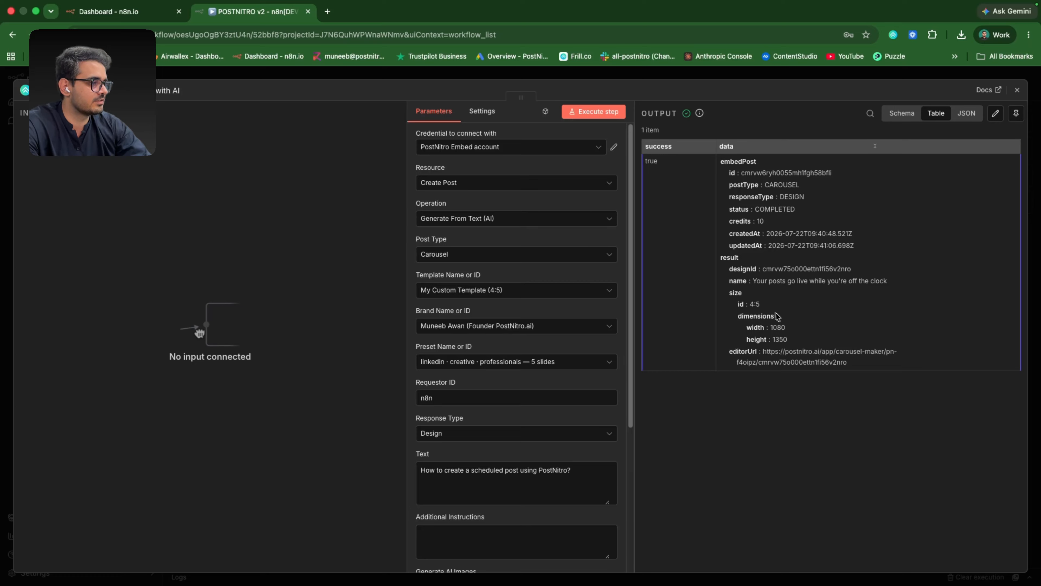
pyautogui.moveTo(763, 351); pyautogui.dragTo(847, 363)
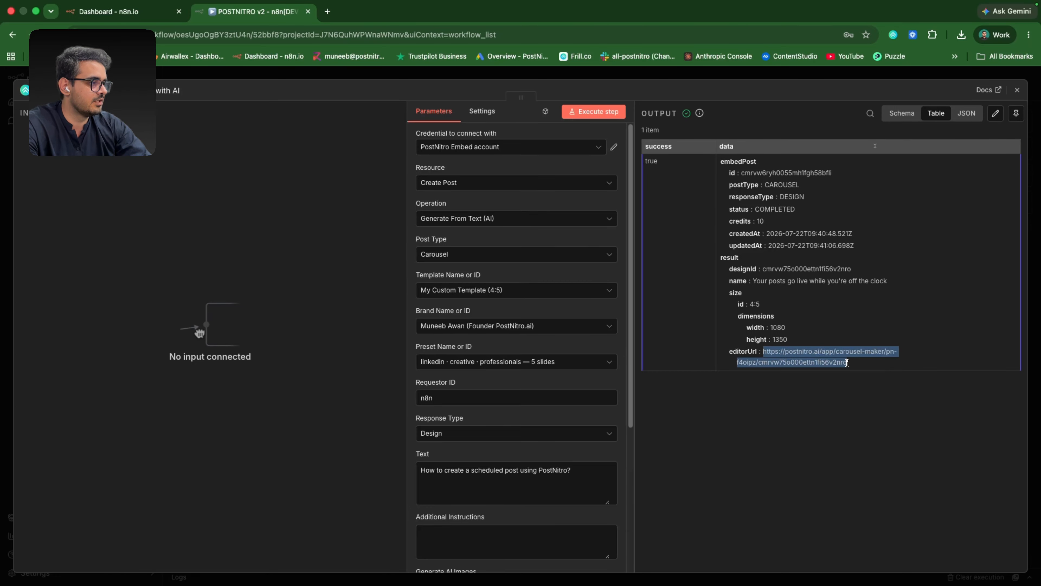
pyautogui.click(991, 362)
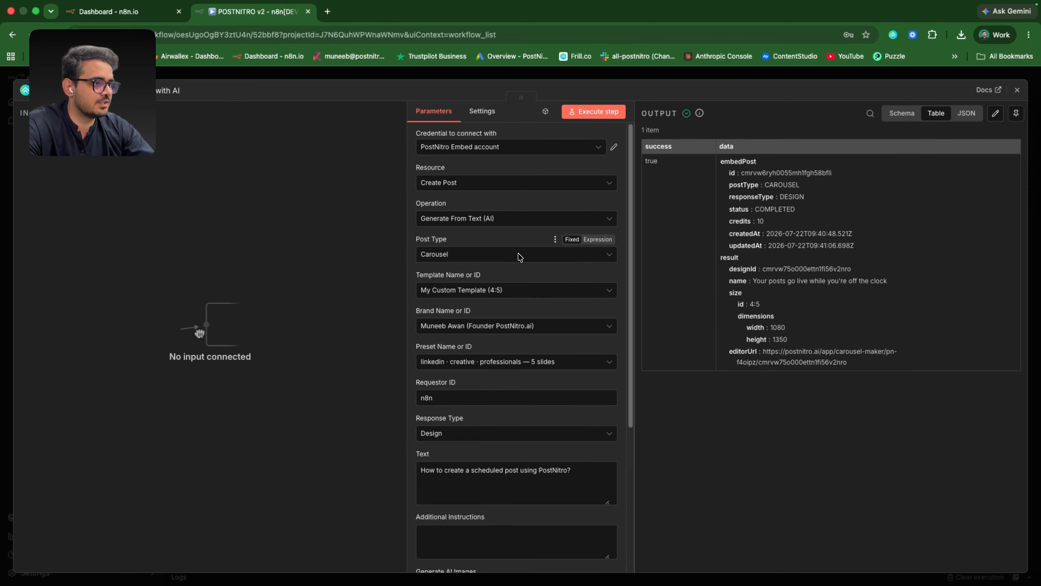
pyautogui.click(1017, 90)
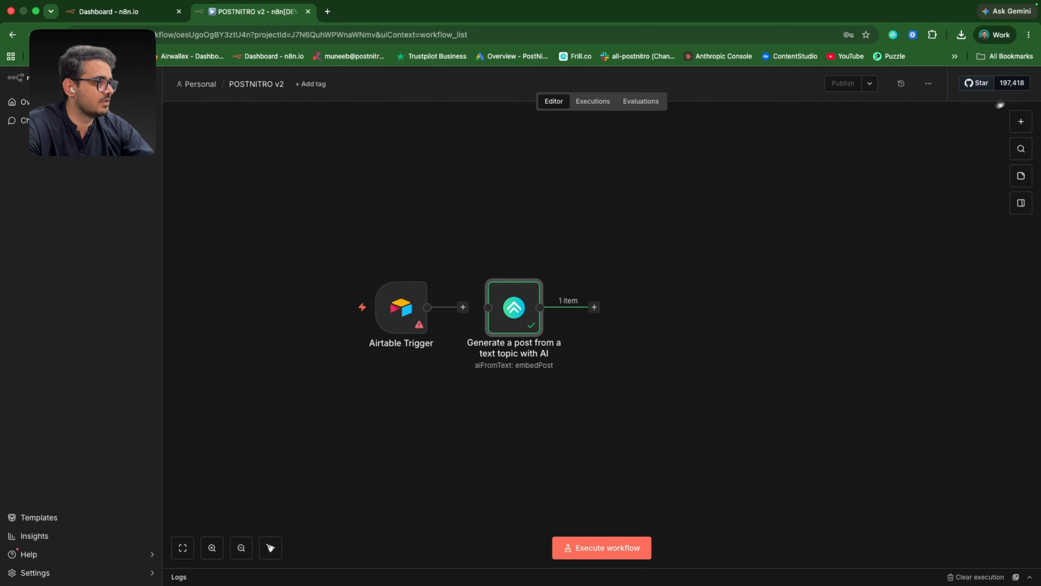
# Add the verified PostNitro node's "Create a scheduled post or draft" action after the post generation node
pyautogui.click(594, 307)
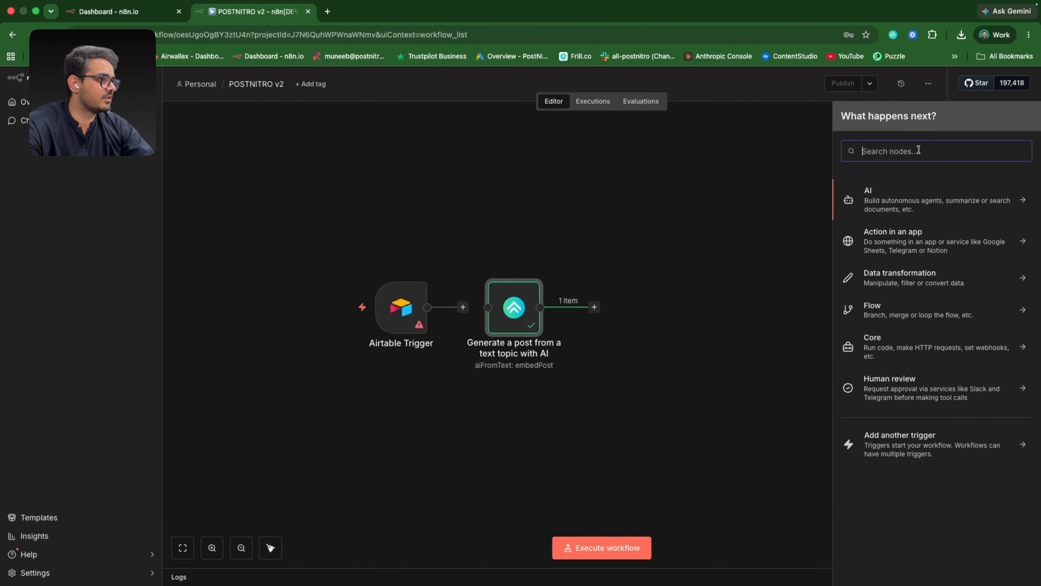
pyautogui.write('postnit')
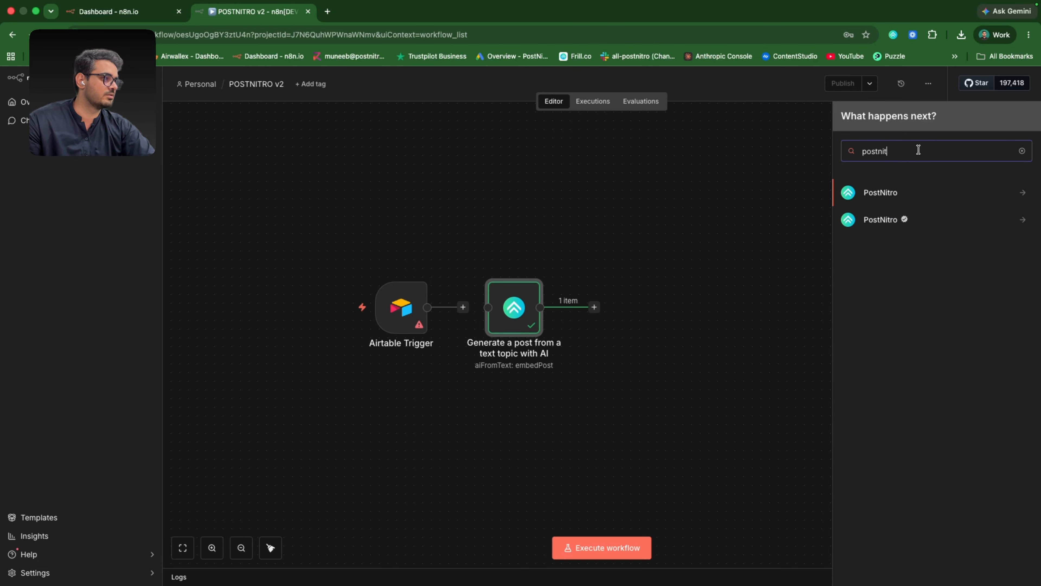
pyautogui.write('r')
pyautogui.click(907, 218)
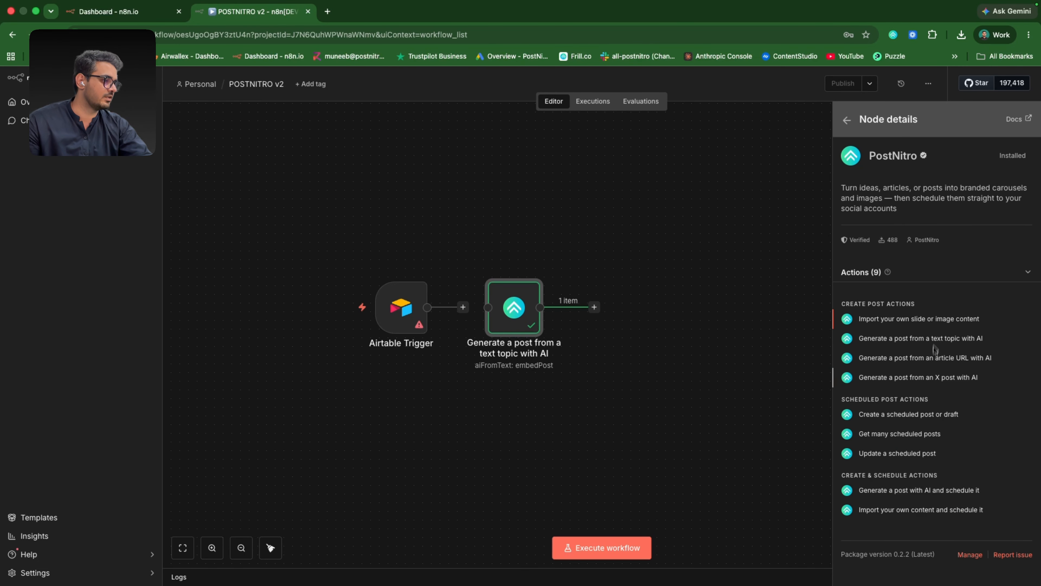
pyautogui.click(924, 415)
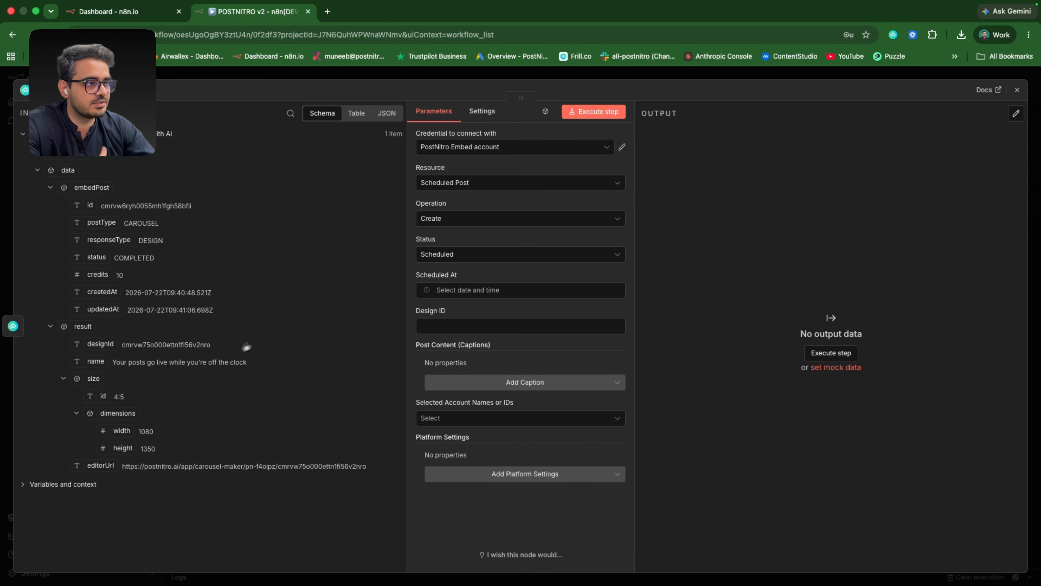
# Set the scheduled post's status to Draft and its scheduled date to 2026-07-22
pyautogui.click(484, 258)
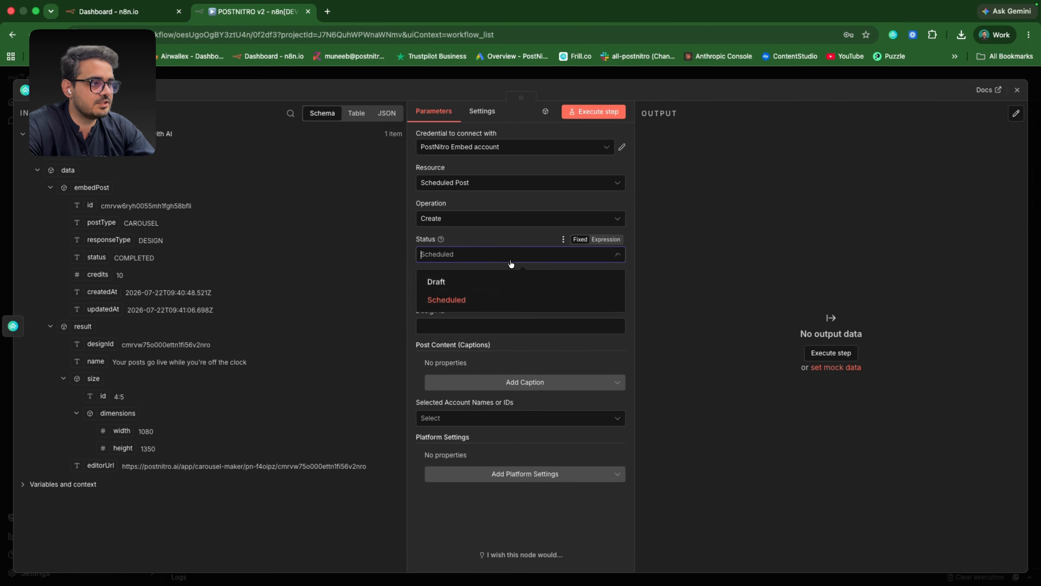
pyautogui.click(503, 280)
pyautogui.click(515, 291)
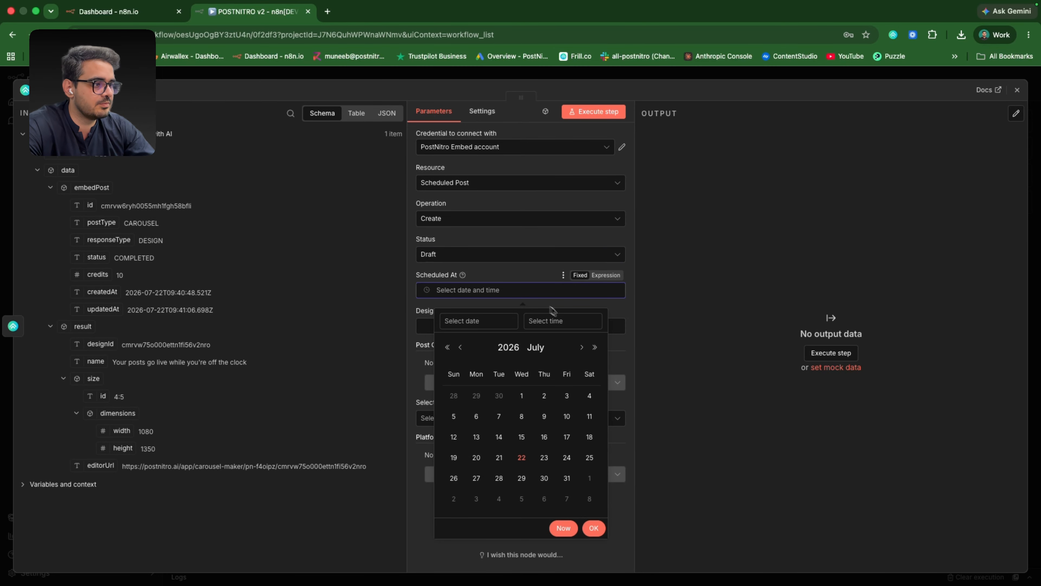
pyautogui.click(521, 458)
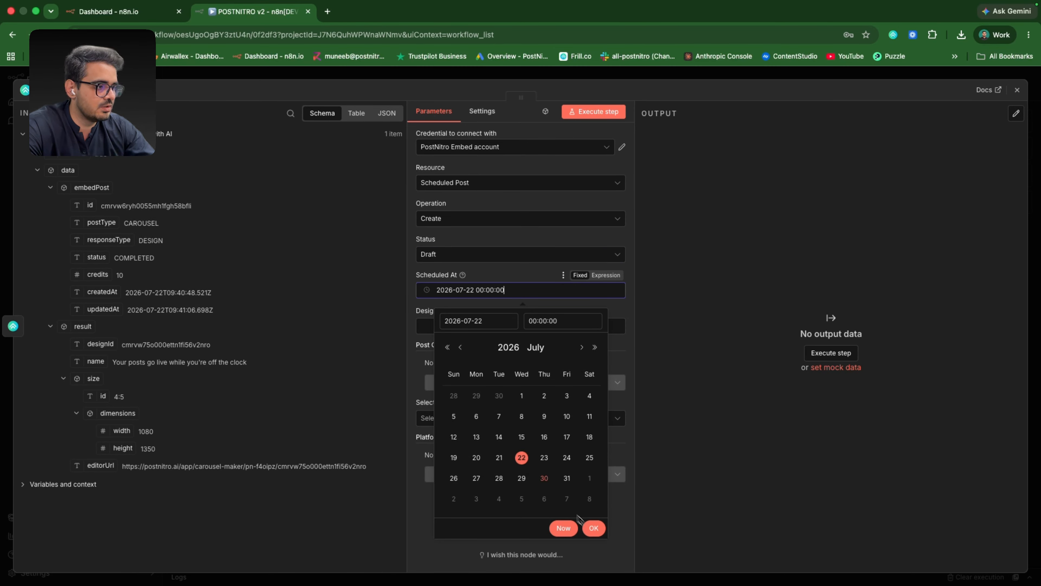
pyautogui.click(588, 529)
# Map the generated result's designId to the Design ID and add a Common (Fallback) caption reading "Hello world!"
pyautogui.click(479, 327)
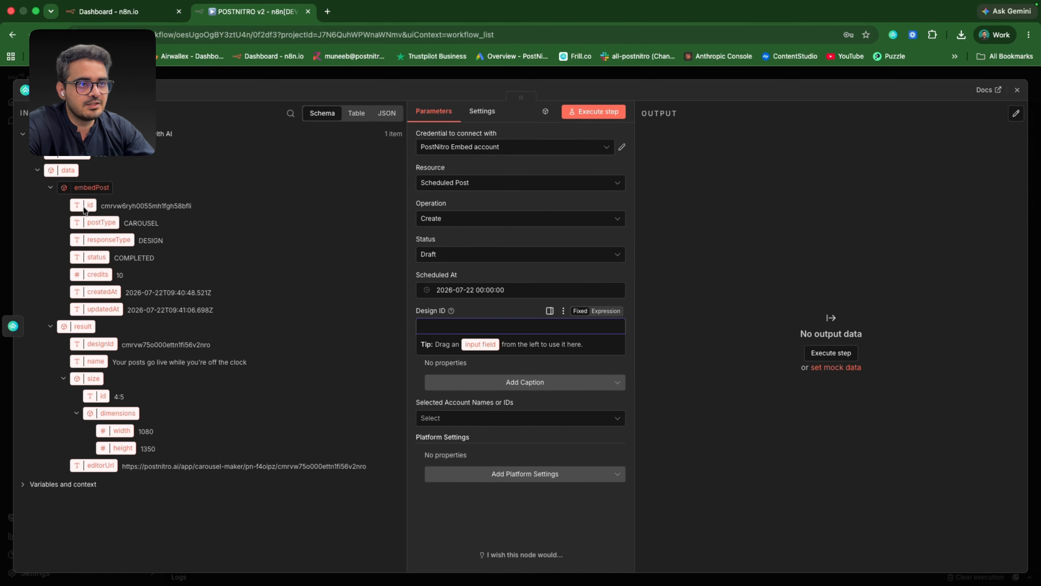
pyautogui.moveTo(91, 344); pyautogui.dragTo(484, 330)
pyautogui.click(679, 347)
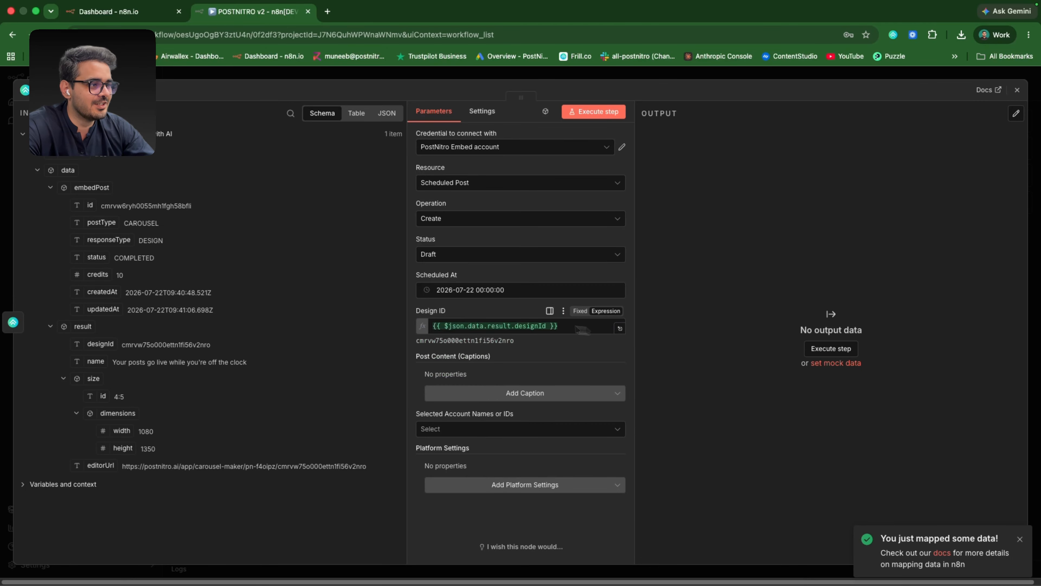
pyautogui.click(548, 393)
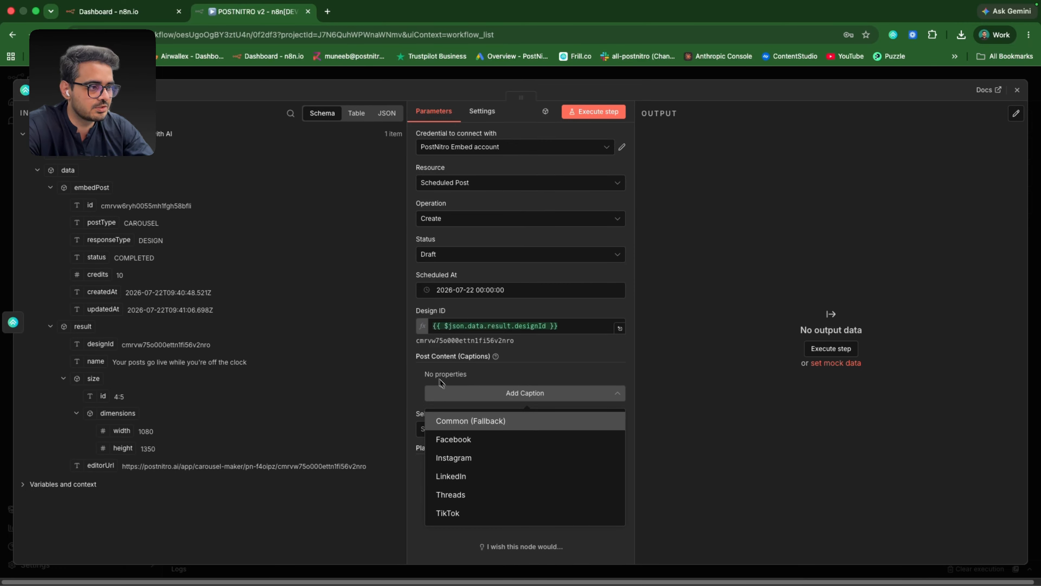
pyautogui.click(498, 426)
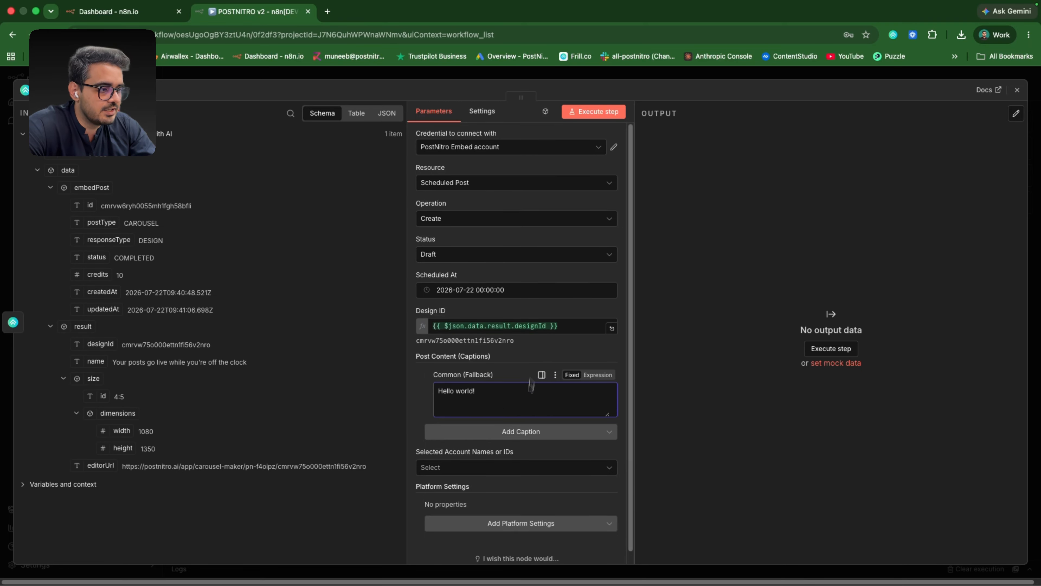
# Select the personal LinkedIn account and the PostNitro (linkedin) account as the accounts to post to
pyautogui.scroll(-1, 532, 385)
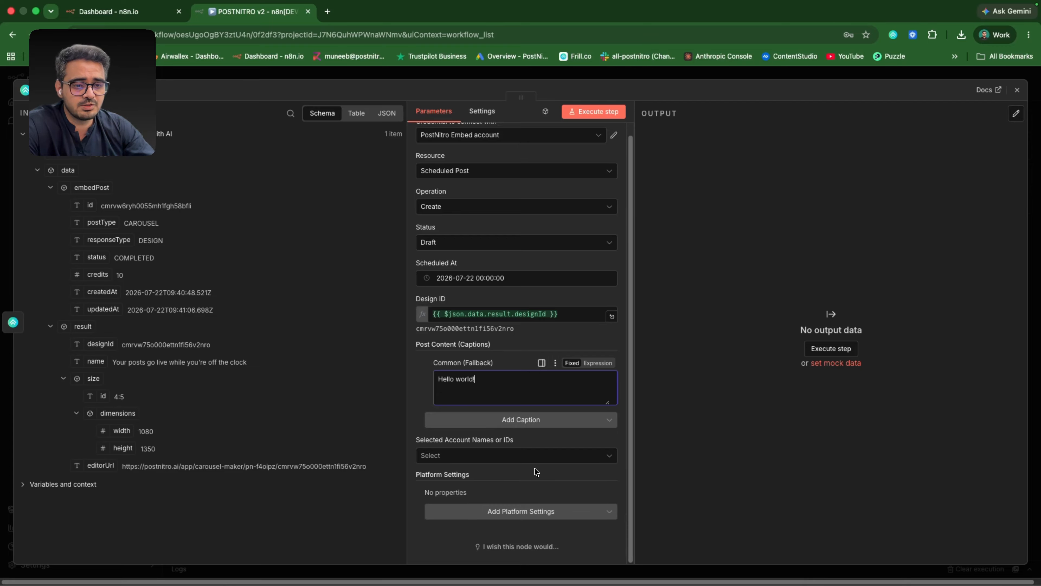
pyautogui.click(548, 456)
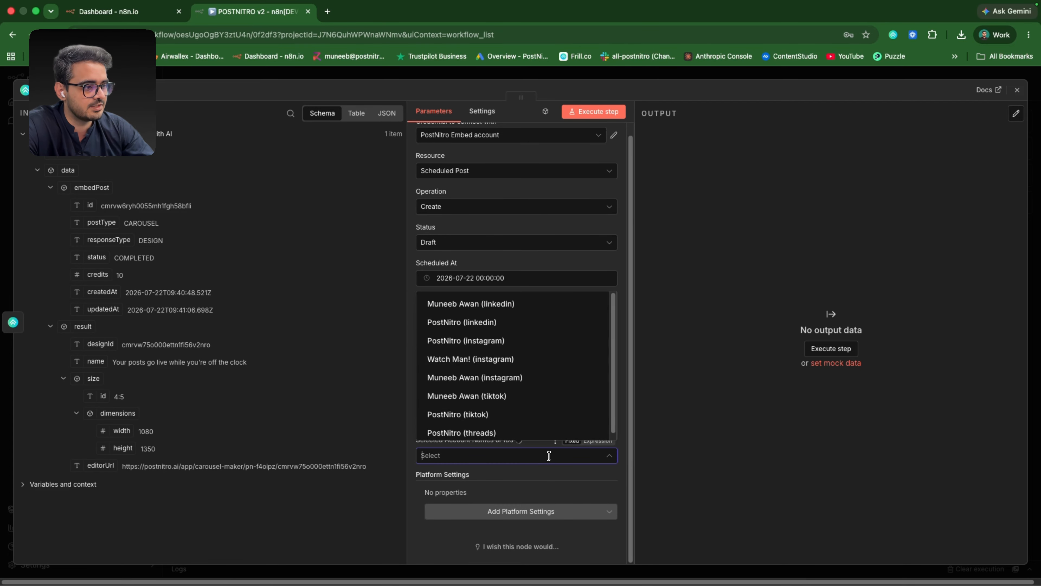
pyautogui.click(508, 314)
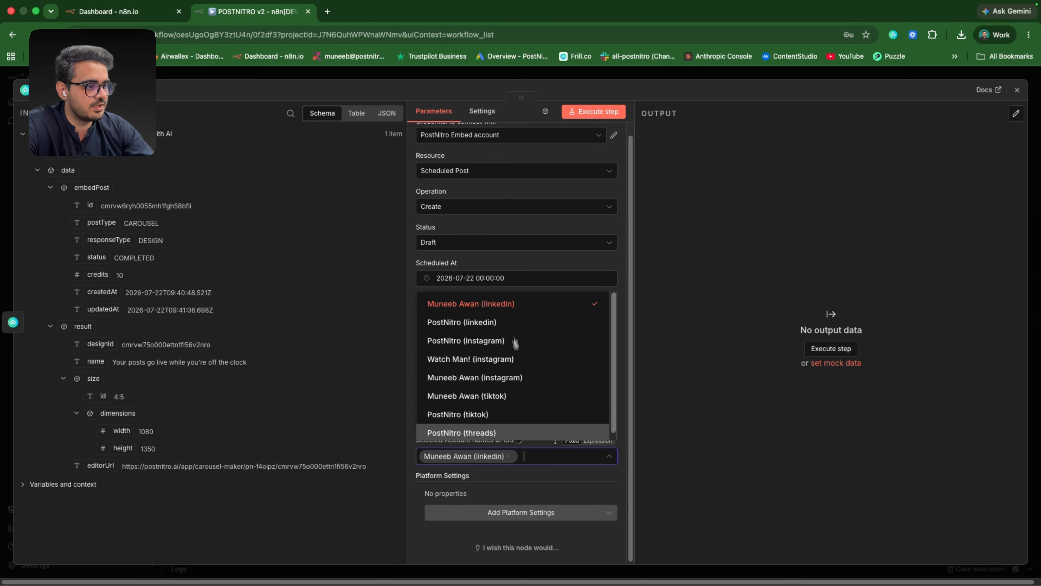
pyautogui.click(575, 457)
pyautogui.click(609, 456)
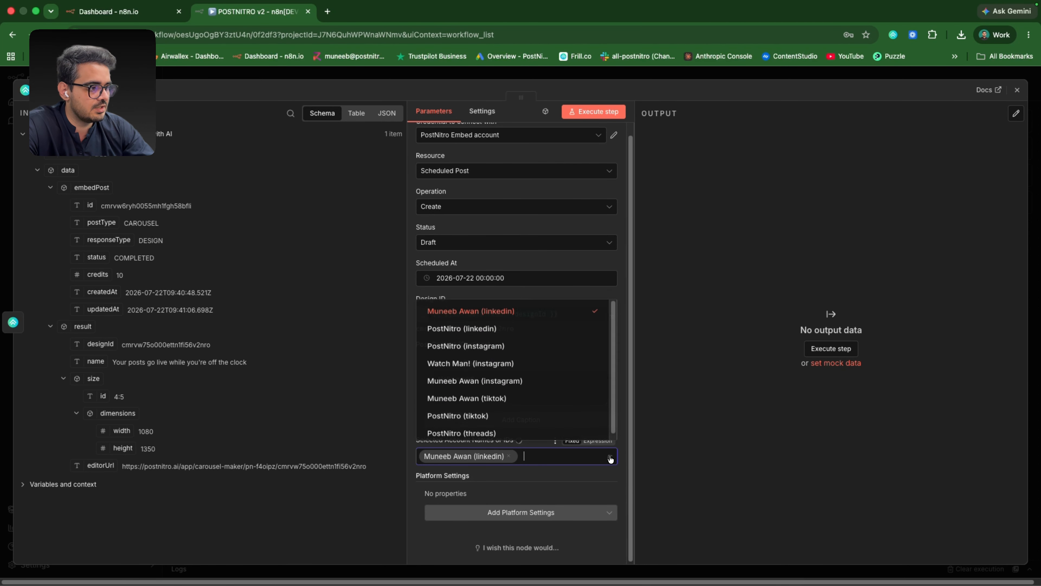
pyautogui.click(532, 328)
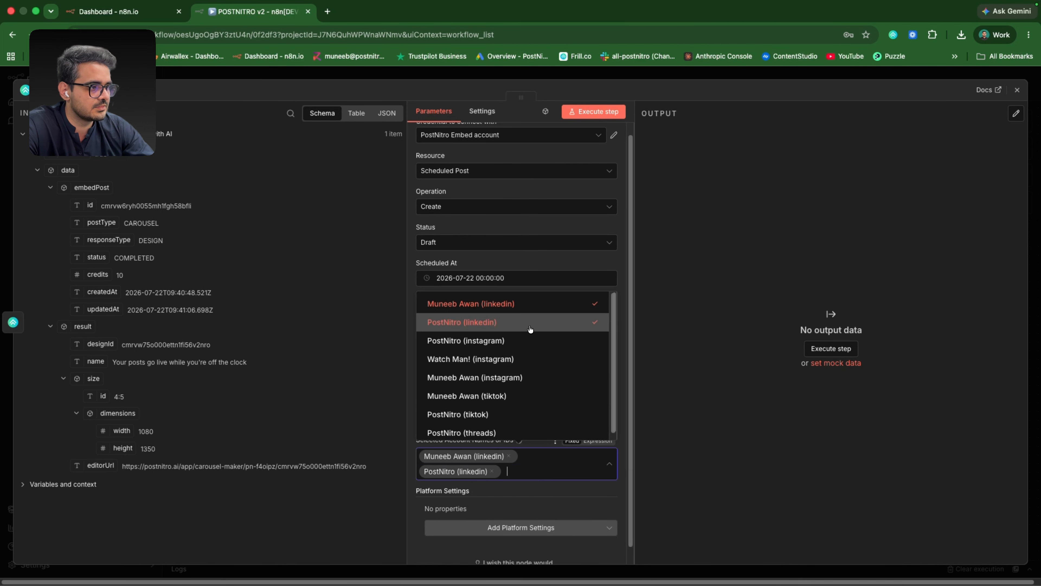
pyautogui.click(661, 357)
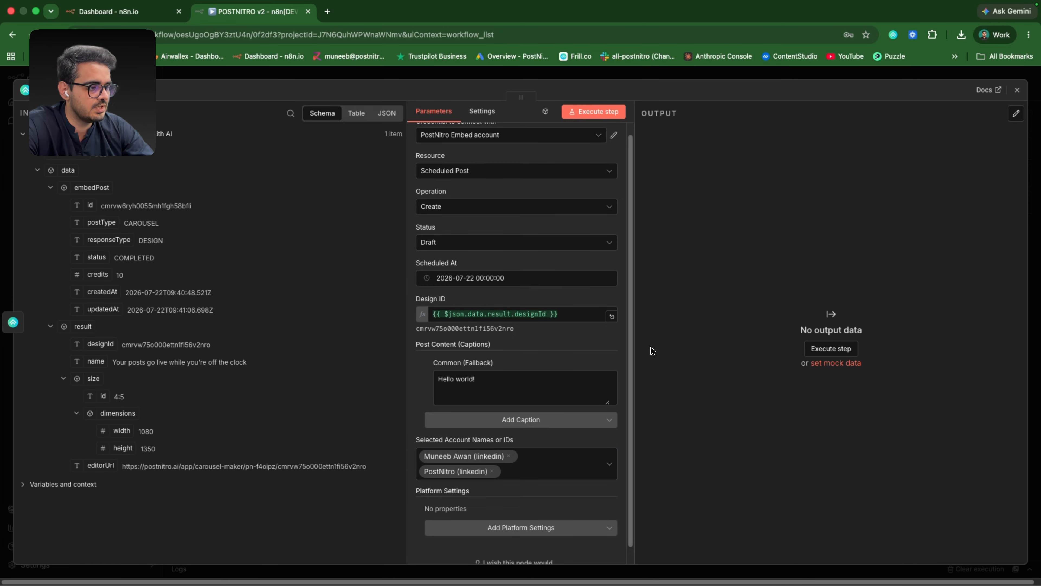
# Add LinkedIn post settings with the postTitle "This is my post title" in place of null
pyautogui.scroll(-1, 579, 441)
pyautogui.click(579, 513)
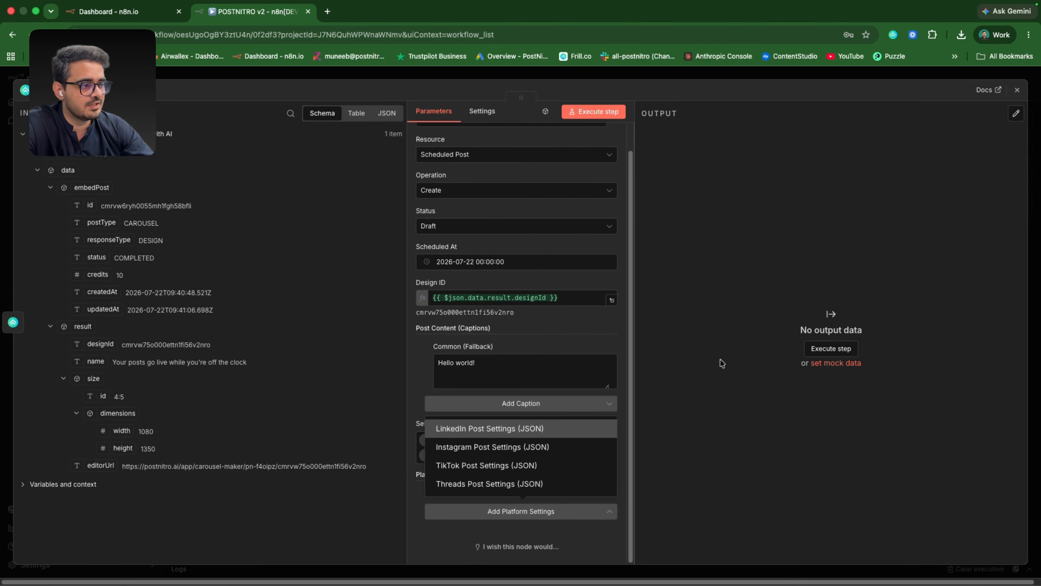
pyautogui.click(712, 364)
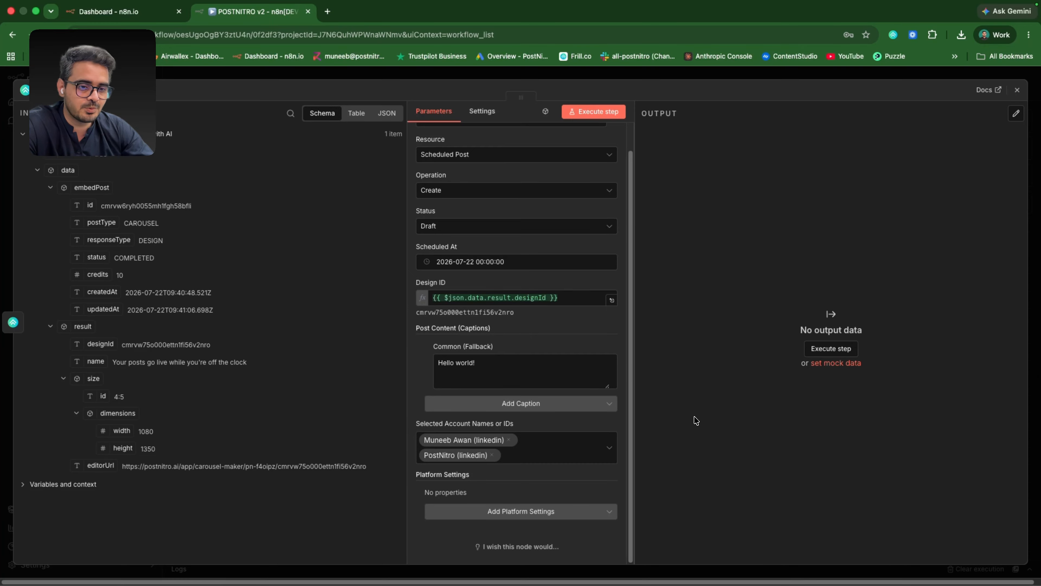
pyautogui.click(593, 513)
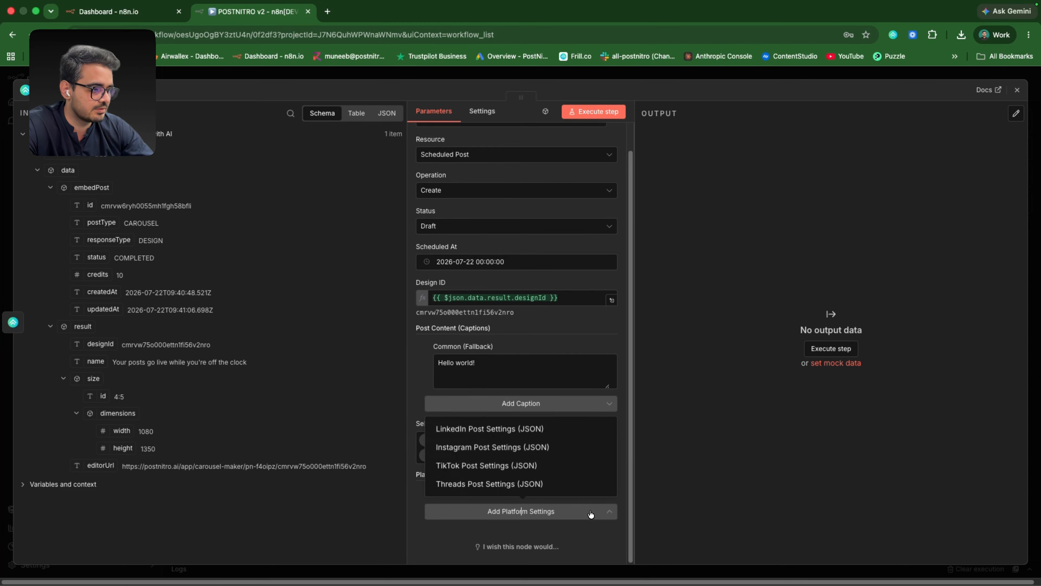
pyautogui.click(562, 428)
pyautogui.scroll(-2, 517, 451)
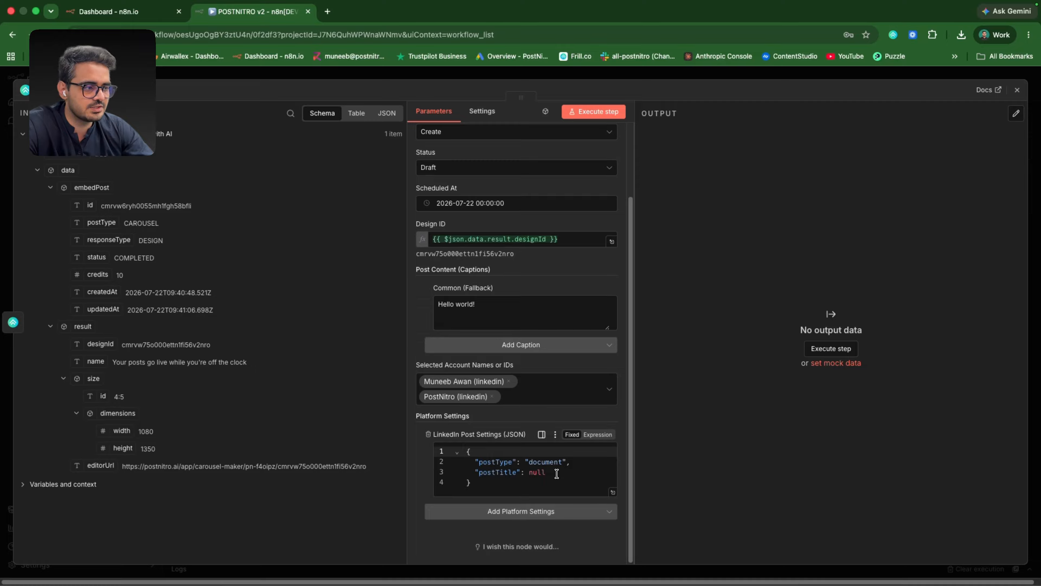
pyautogui.doubleClick(537, 472)
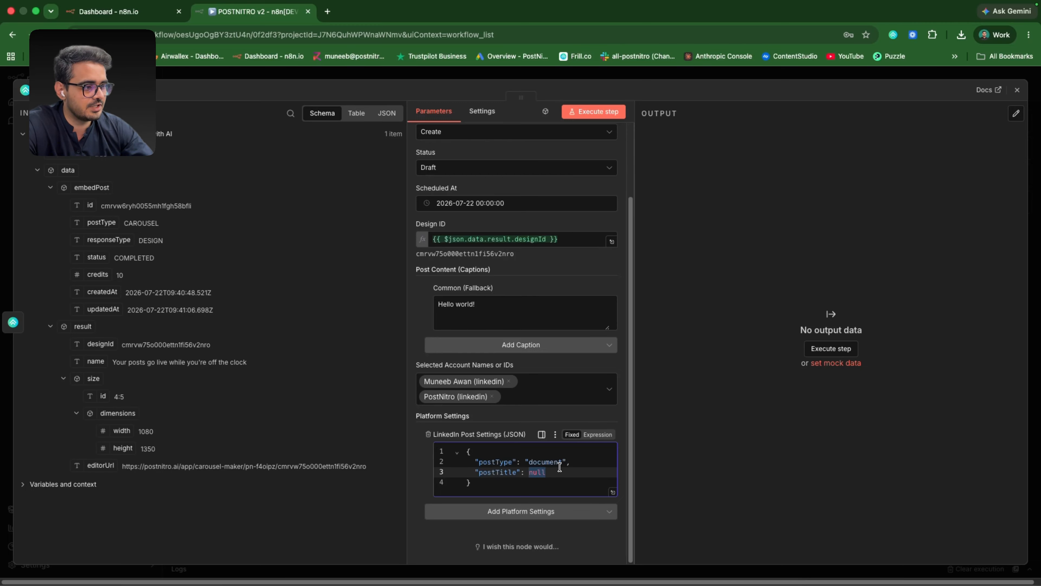
pyautogui.press('BackSpace')
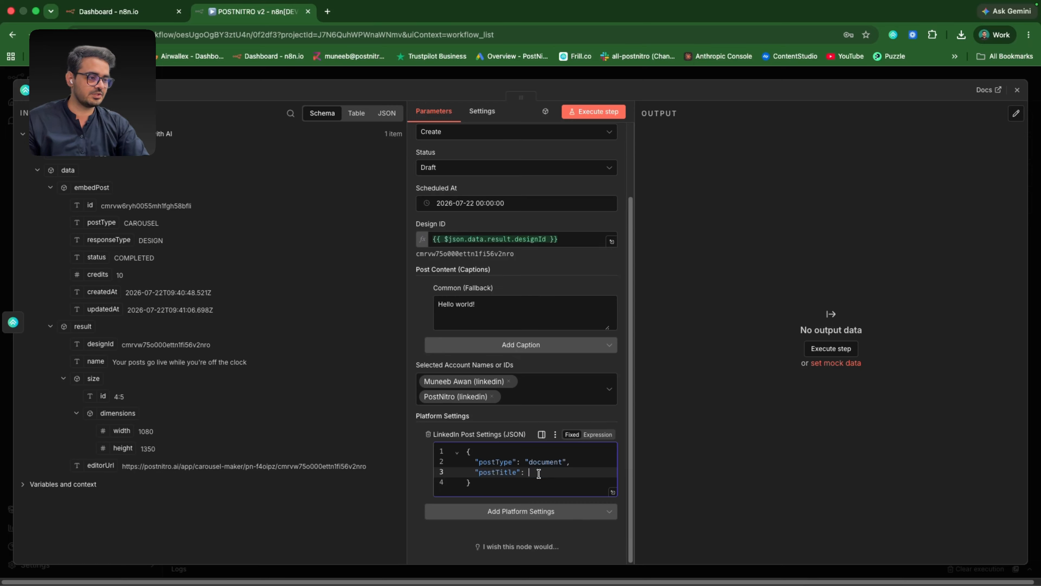
pyautogui.write('"This is my post title')
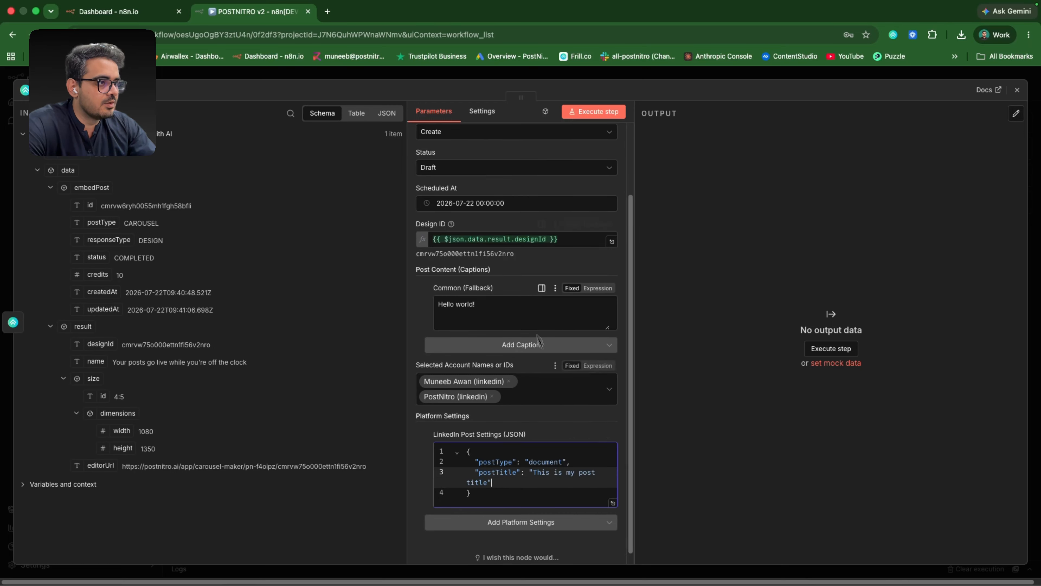
# Set the scheduled time to 19:00:00 on 2026-07-22 and execute the scheduled post node
pyautogui.scroll(3, 470, 248)
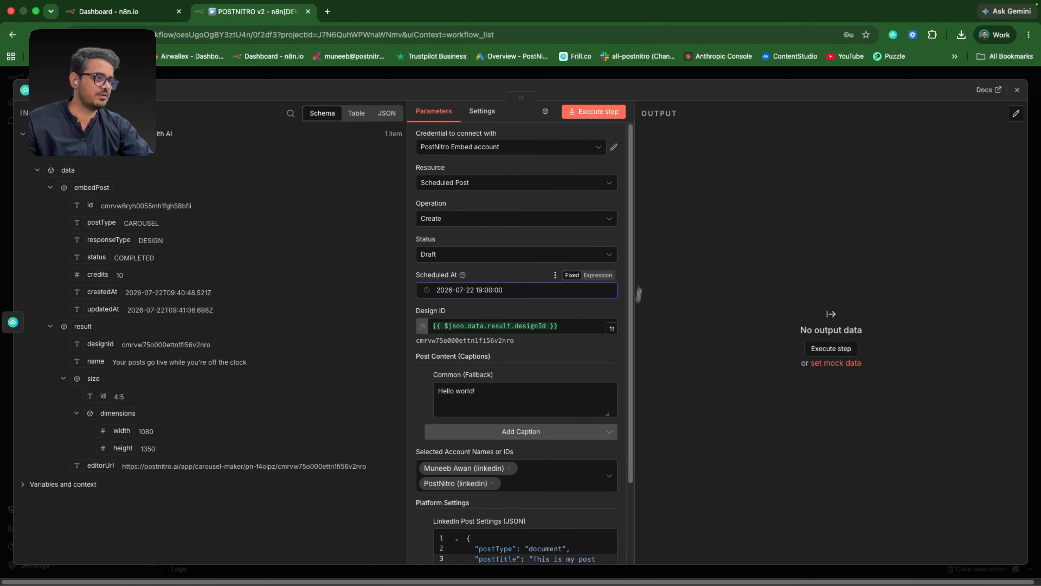
pyautogui.click(594, 117)
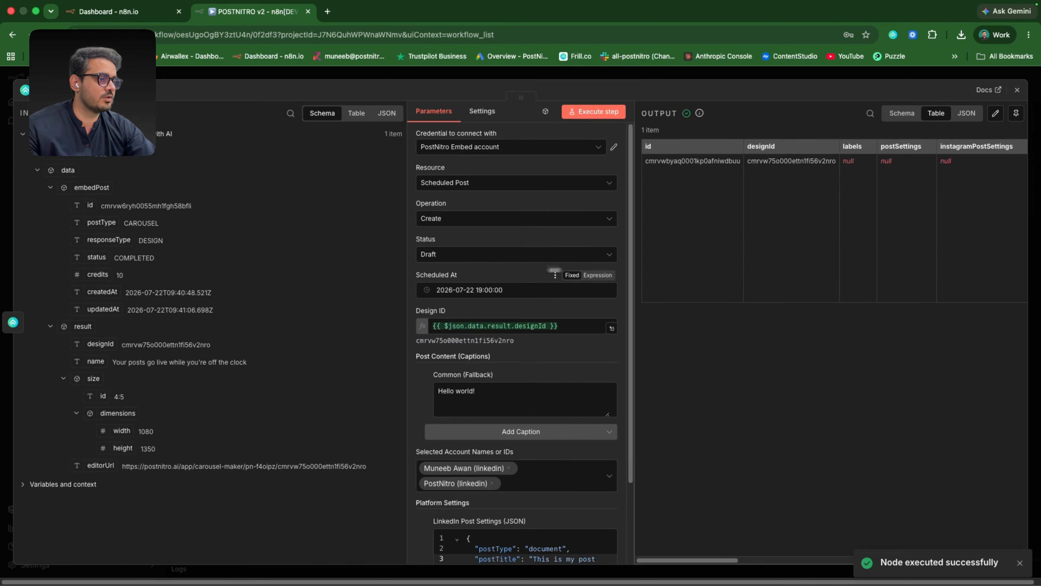
# Examine the scheduled post node's output in table and JSON form, including LinkedIn settings, status and social accounts
pyautogui.hscroll(3, 791, 239)
pyautogui.hscroll(8, 796, 241)
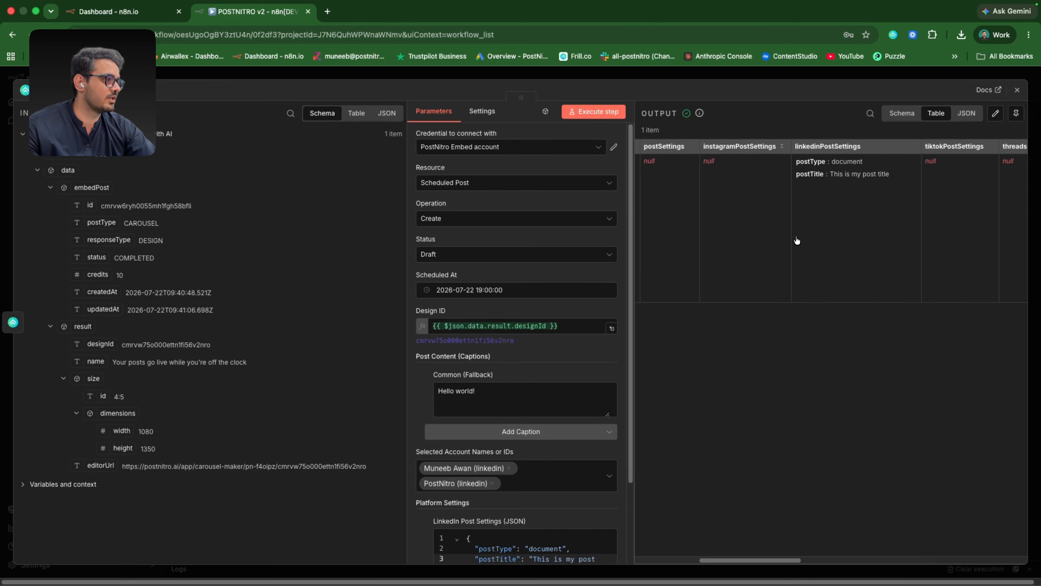
pyautogui.hscroll(2, 796, 240)
pyautogui.click(966, 113)
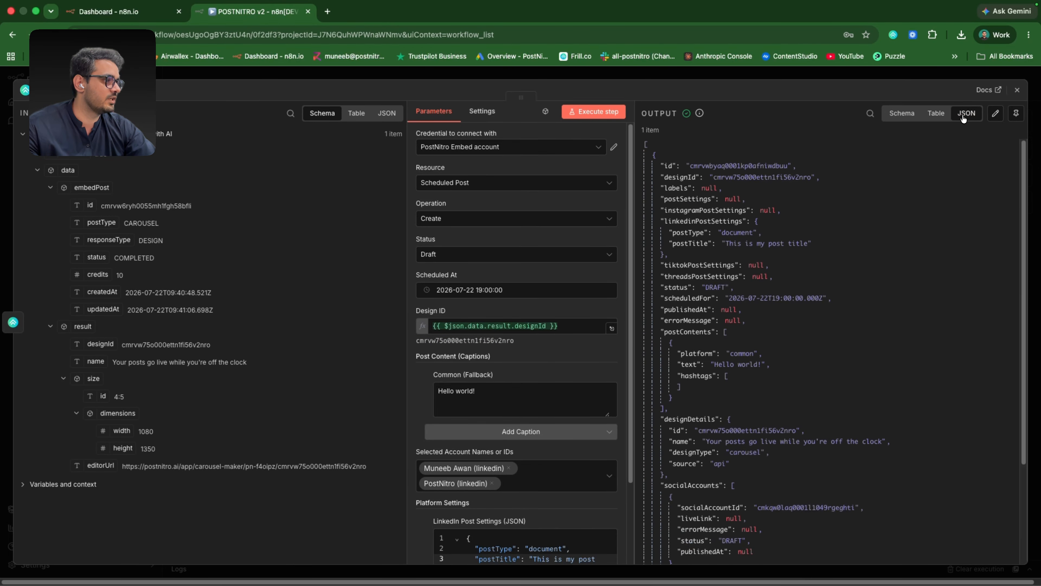
pyautogui.scroll(-5, 821, 301)
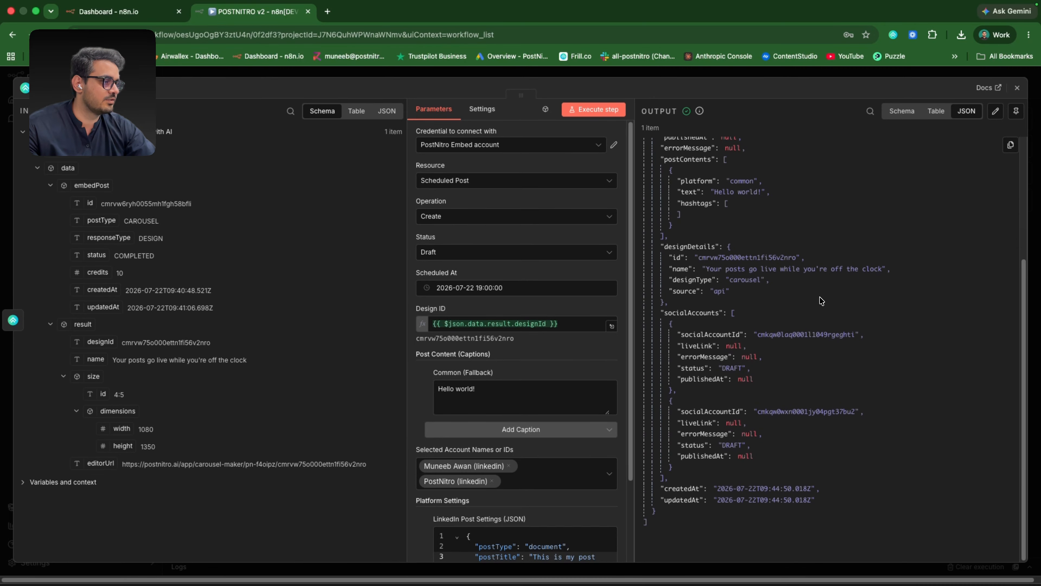
pyautogui.scroll(5, 821, 300)
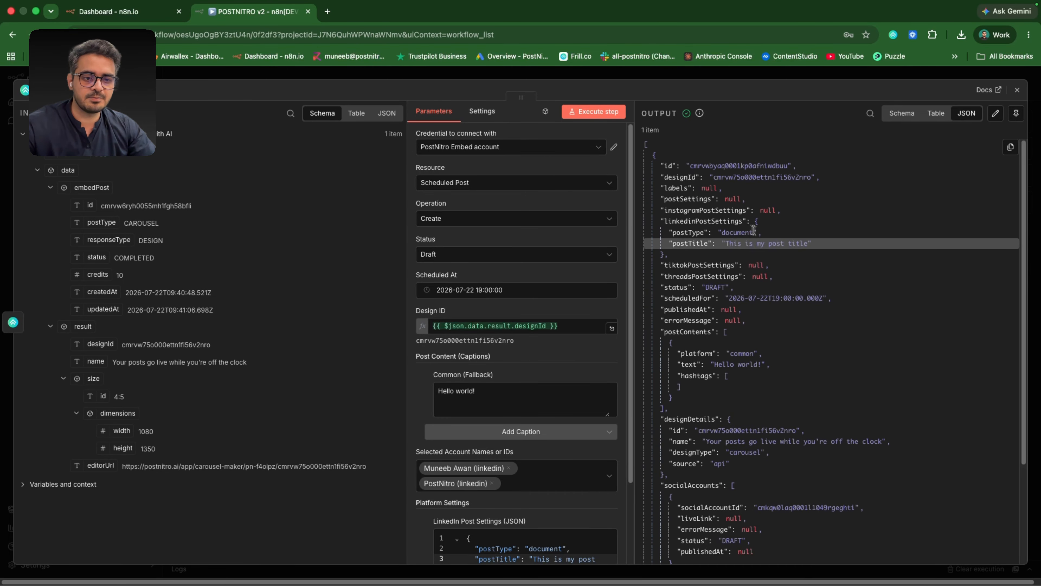
# Switch to the PostNitro dashboard, look through the slides of the "Your posts go live while..." carousel, and return to the dashboard
pyautogui.hotkey('ctrl', 'Right')
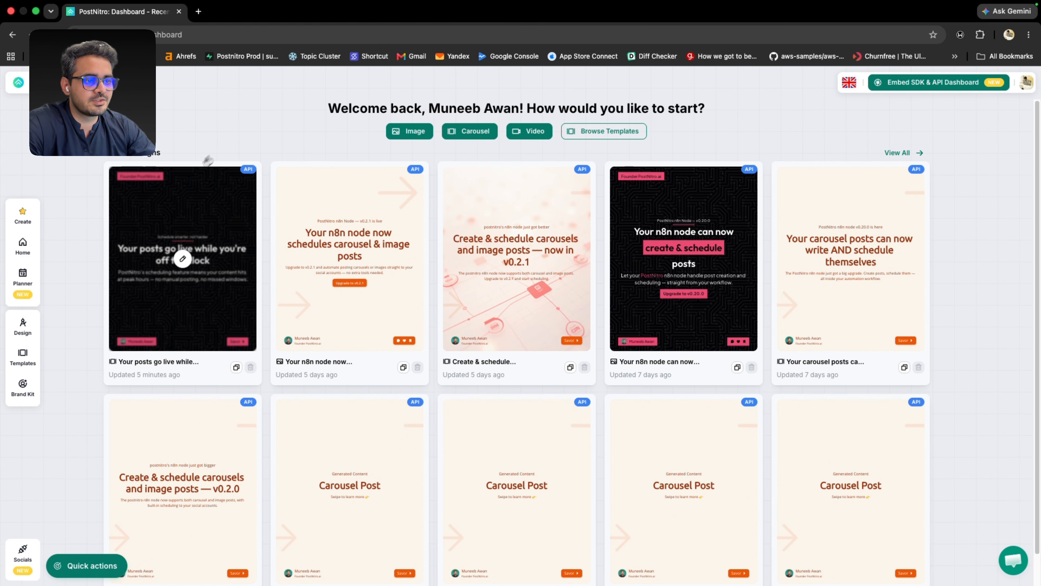
pyautogui.click(183, 259)
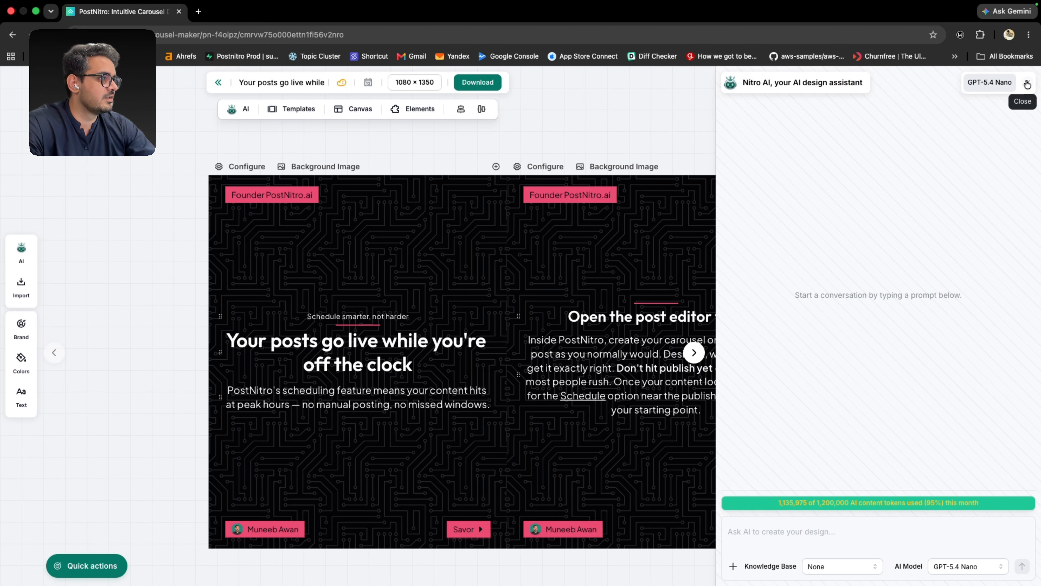
pyautogui.click(1009, 83)
pyautogui.click(1018, 352)
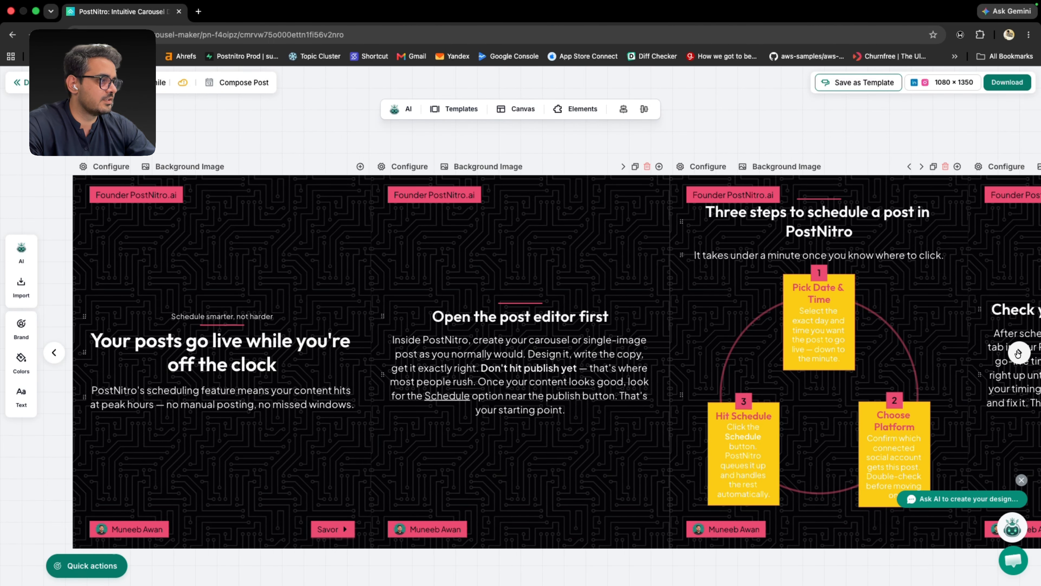
pyautogui.click(1018, 352)
pyautogui.click(1019, 352)
pyautogui.click(1019, 352)
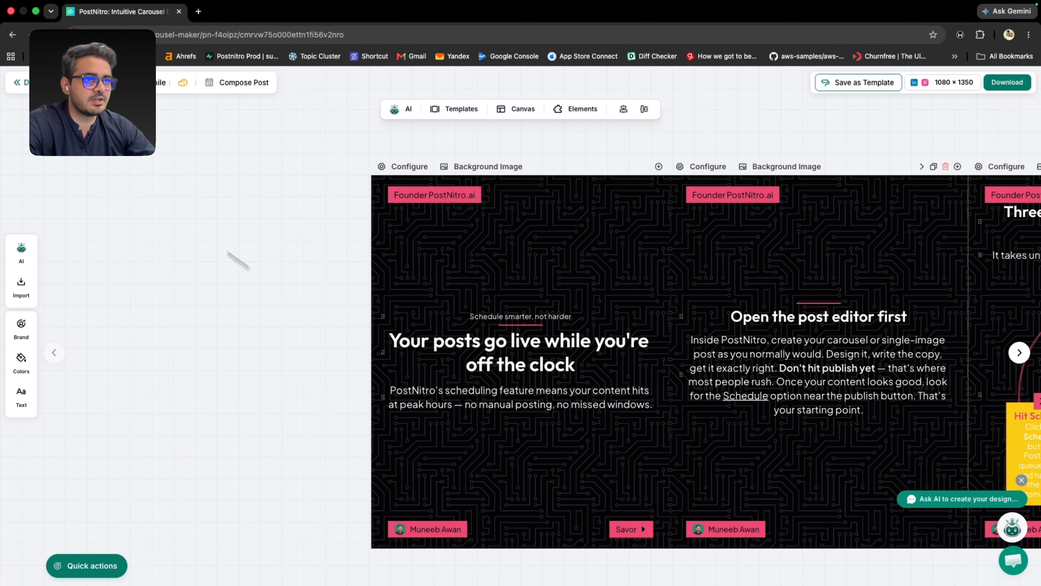
pyautogui.click(17, 82)
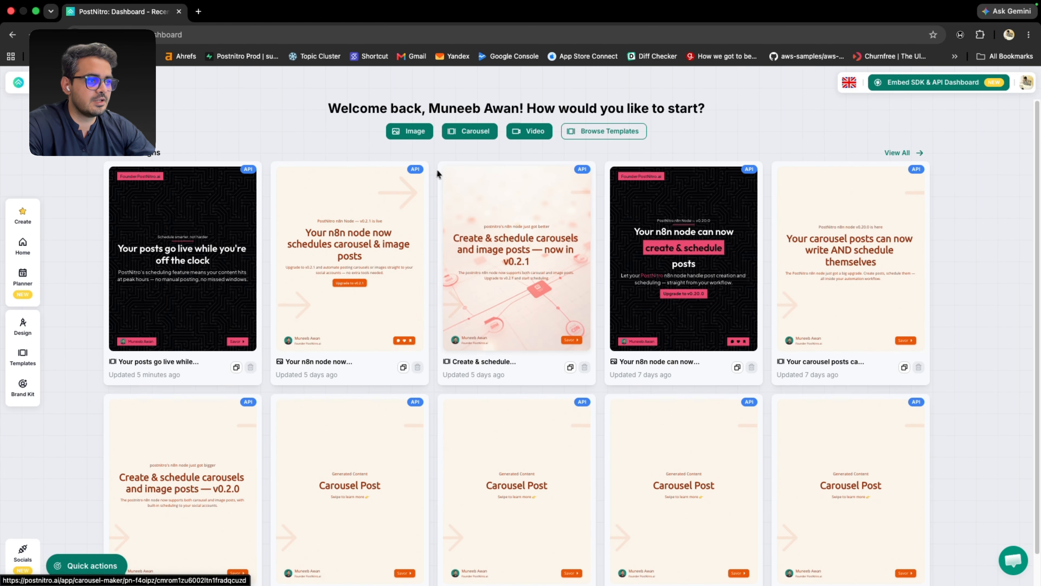
# Open the planner in PostNitro, then switch back to the n8n workflow and close the scheduled post node's details
pyautogui.click(23, 277)
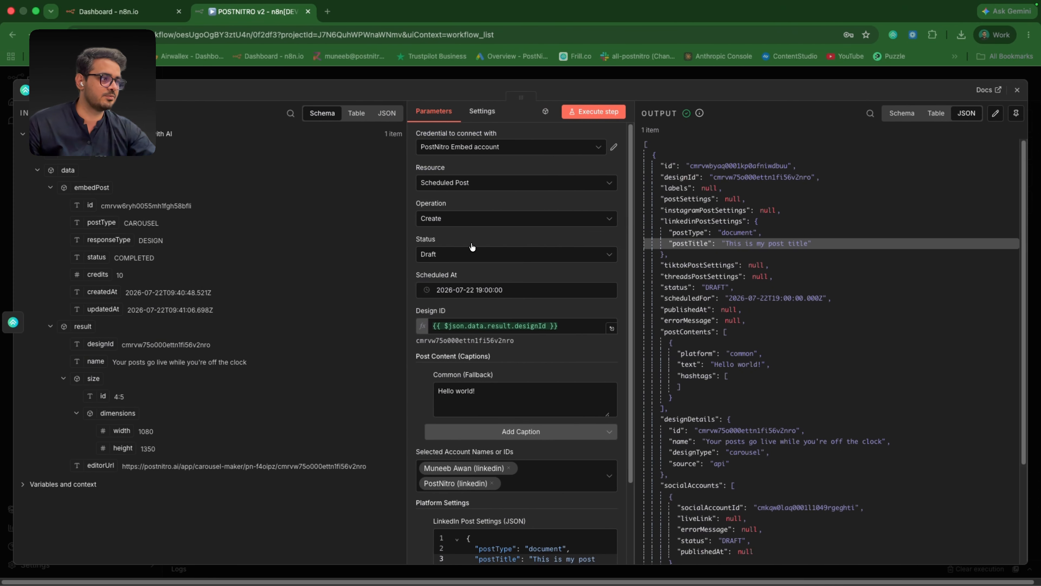
pyautogui.click(1015, 95)
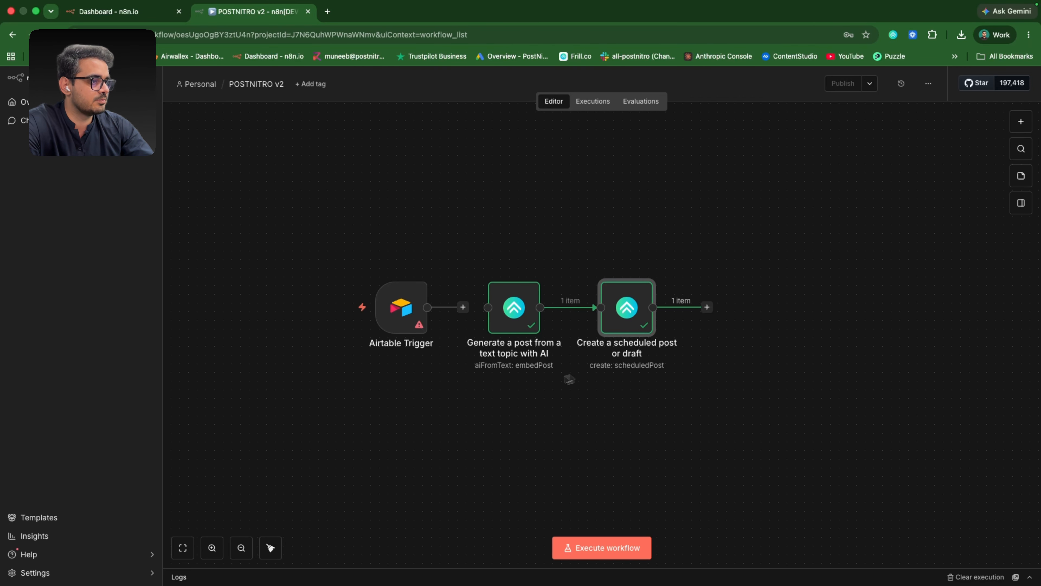
# Search the node library for "postnitro" and add the verified PostNitro node's "Generate a post with AI and schedule it" action to the workflow
pyautogui.click(1021, 121)
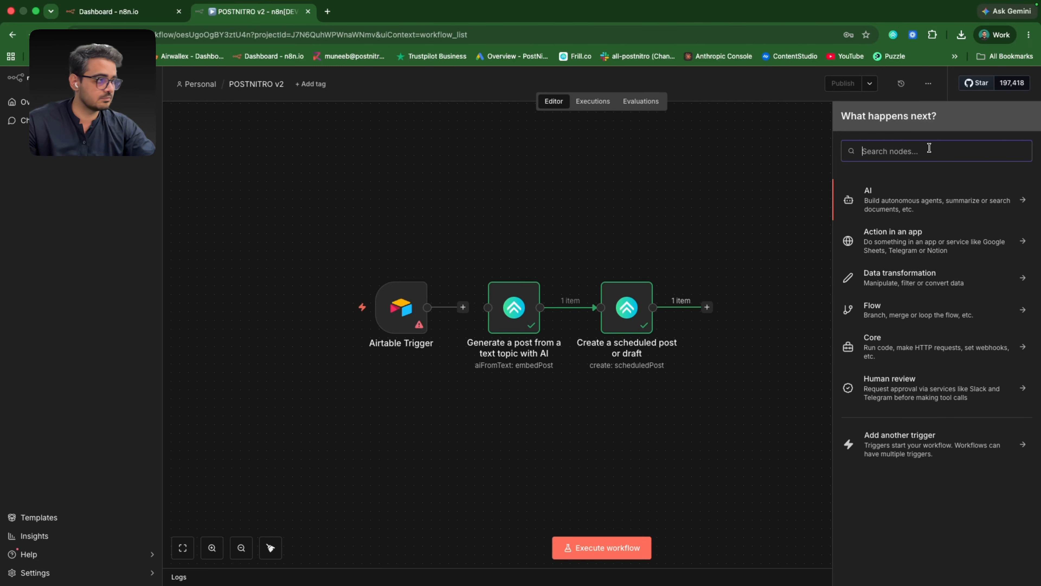
pyautogui.write('postnitro')
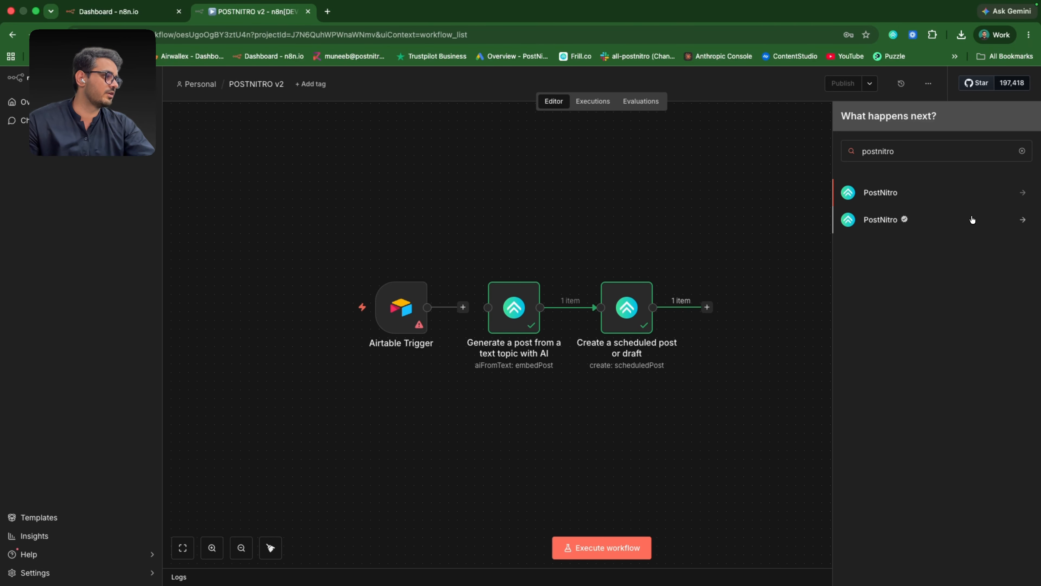
pyautogui.click(973, 219)
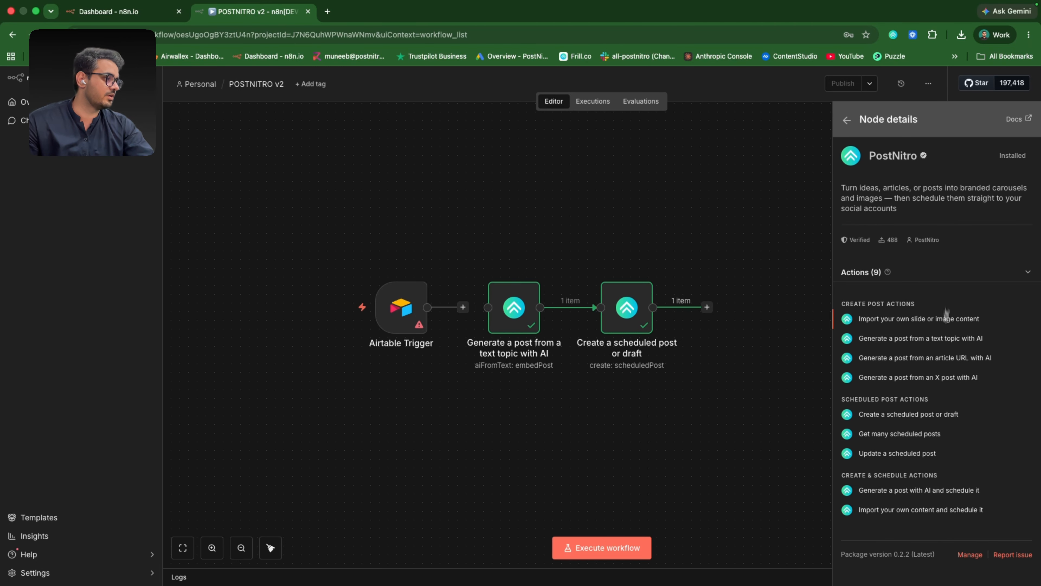
pyautogui.click(919, 492)
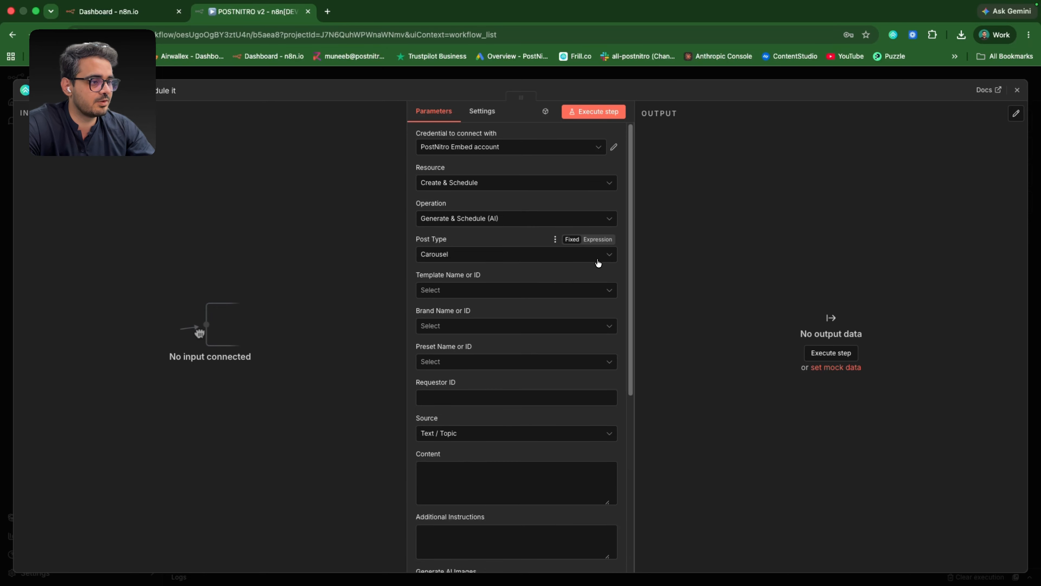
# Review the parameters of the "Generate a post with AI and schedule it" node and move it above the other two PostNitro nodes
pyautogui.scroll(-7, 598, 263)
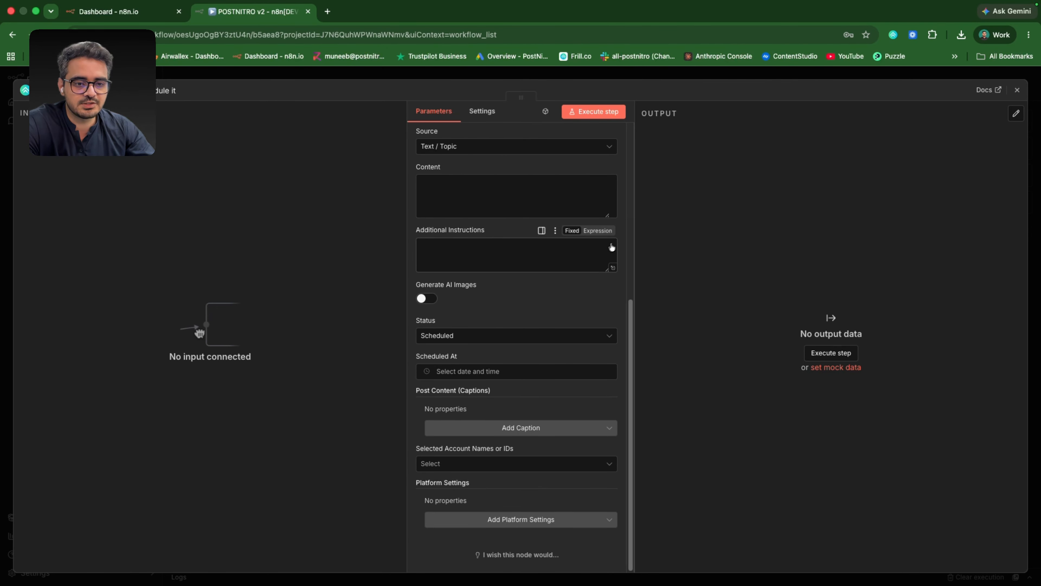
pyautogui.scroll(7, 601, 252)
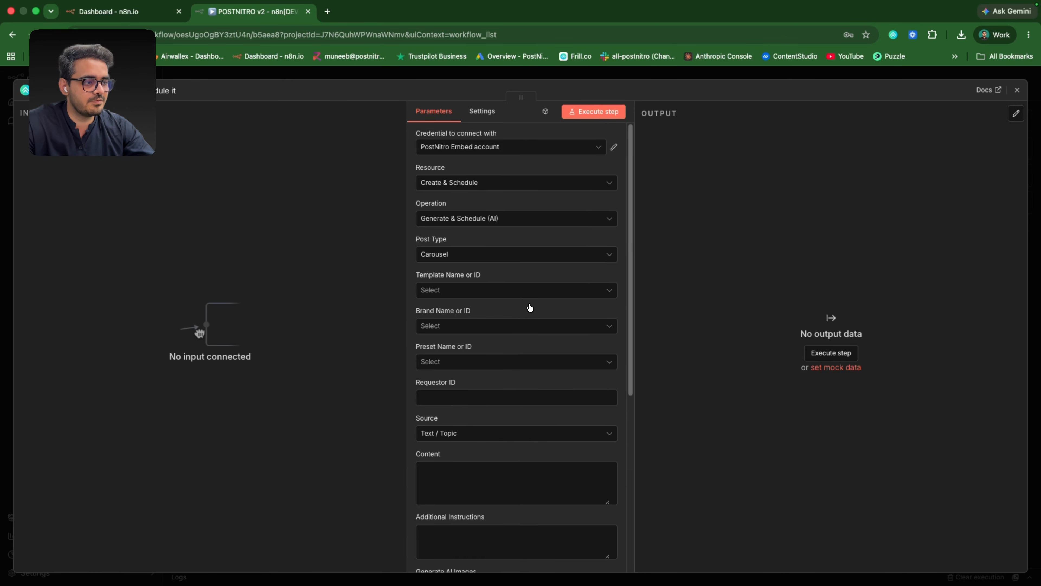
pyautogui.scroll(-7, 530, 307)
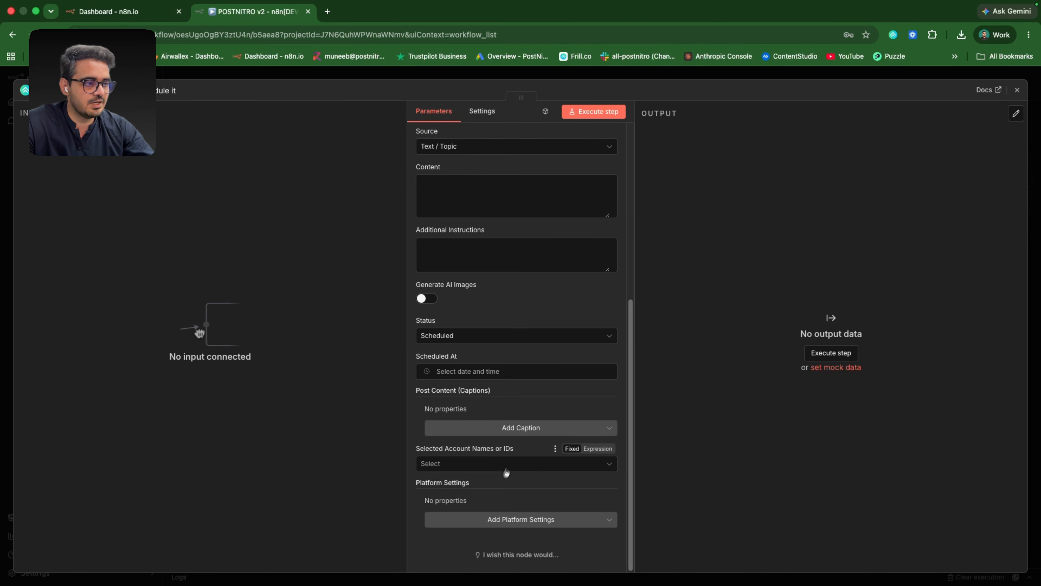
pyautogui.click(1017, 89)
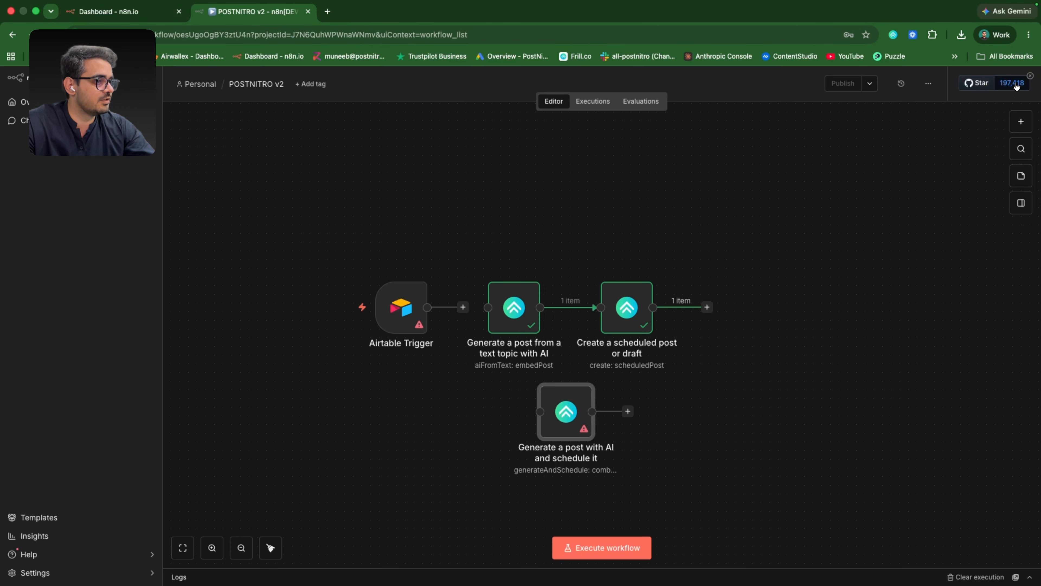
pyautogui.moveTo(590, 413); pyautogui.dragTo(591, 195)
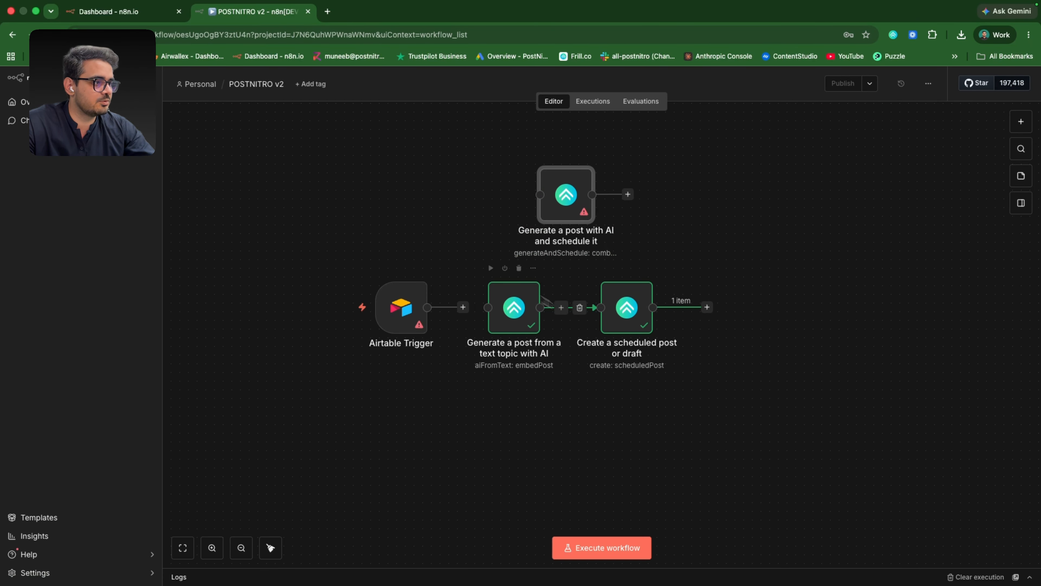